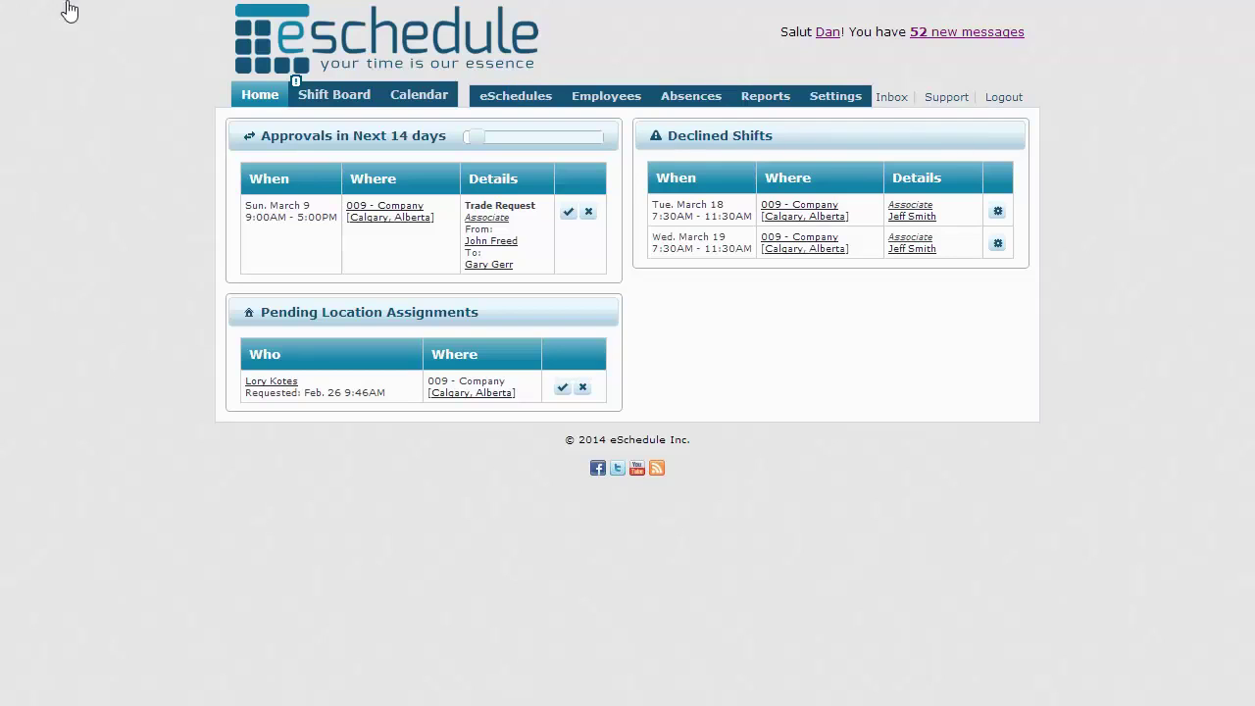
Show the eSchedules list with the Front of House schedule for store 009 - Company
click(520, 97)
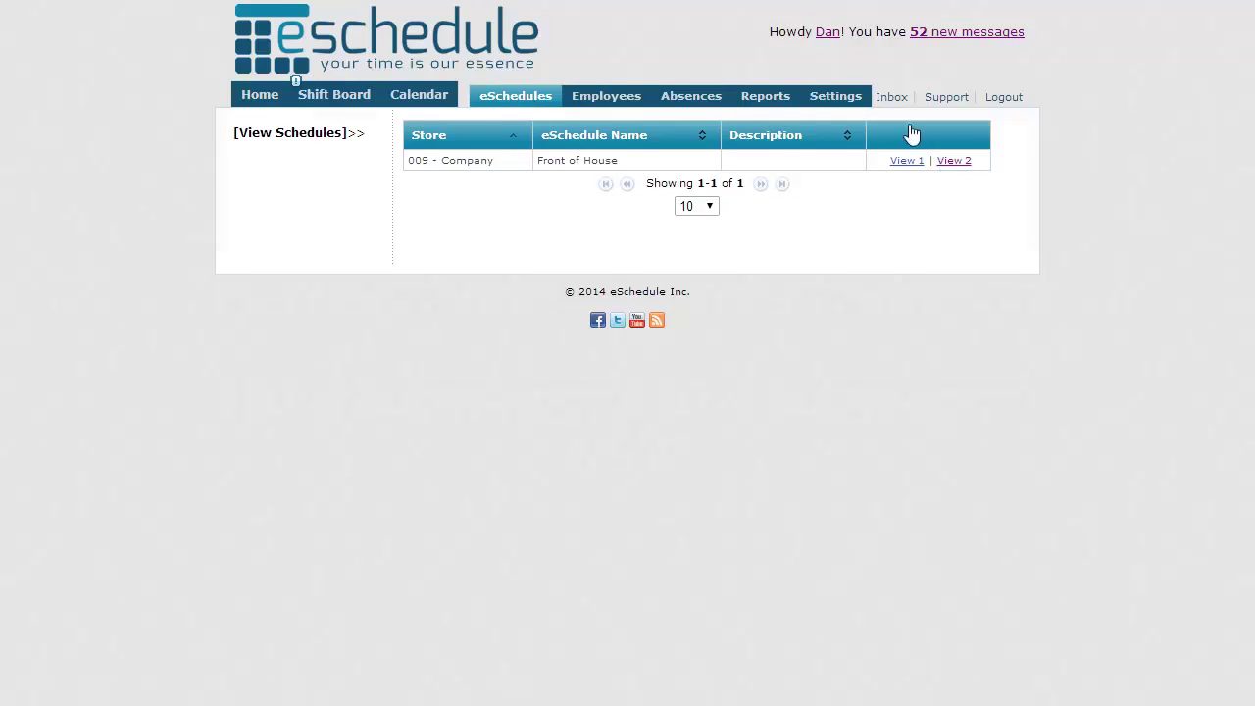
Open Front of House in week view for Feb. 23 – Mar. 1, 2014 and bring up schedule options
click(956, 163)
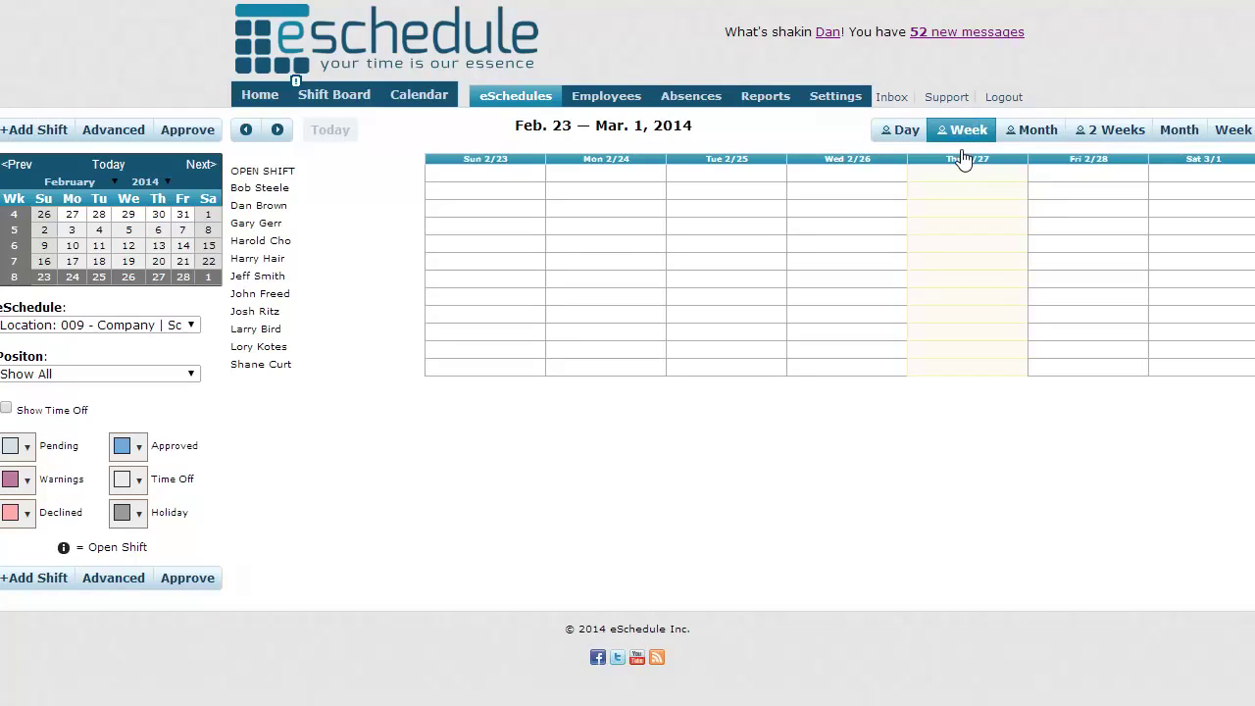
click(964, 136)
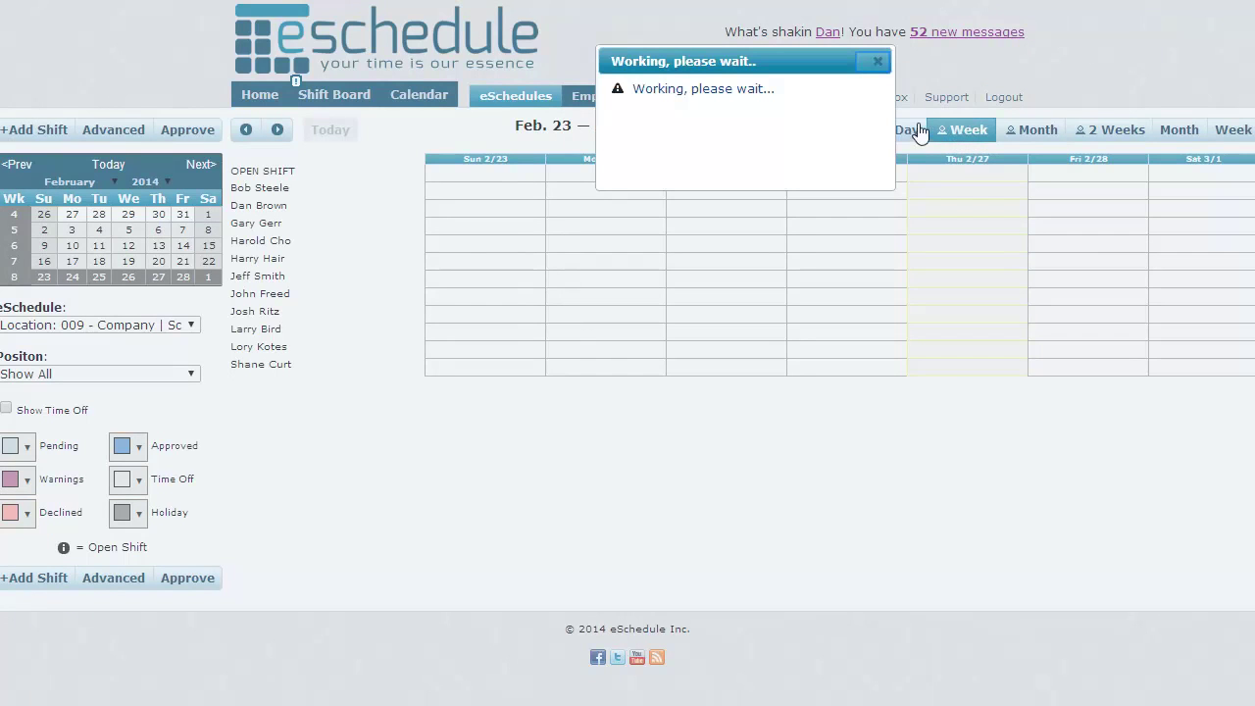
click(876, 65)
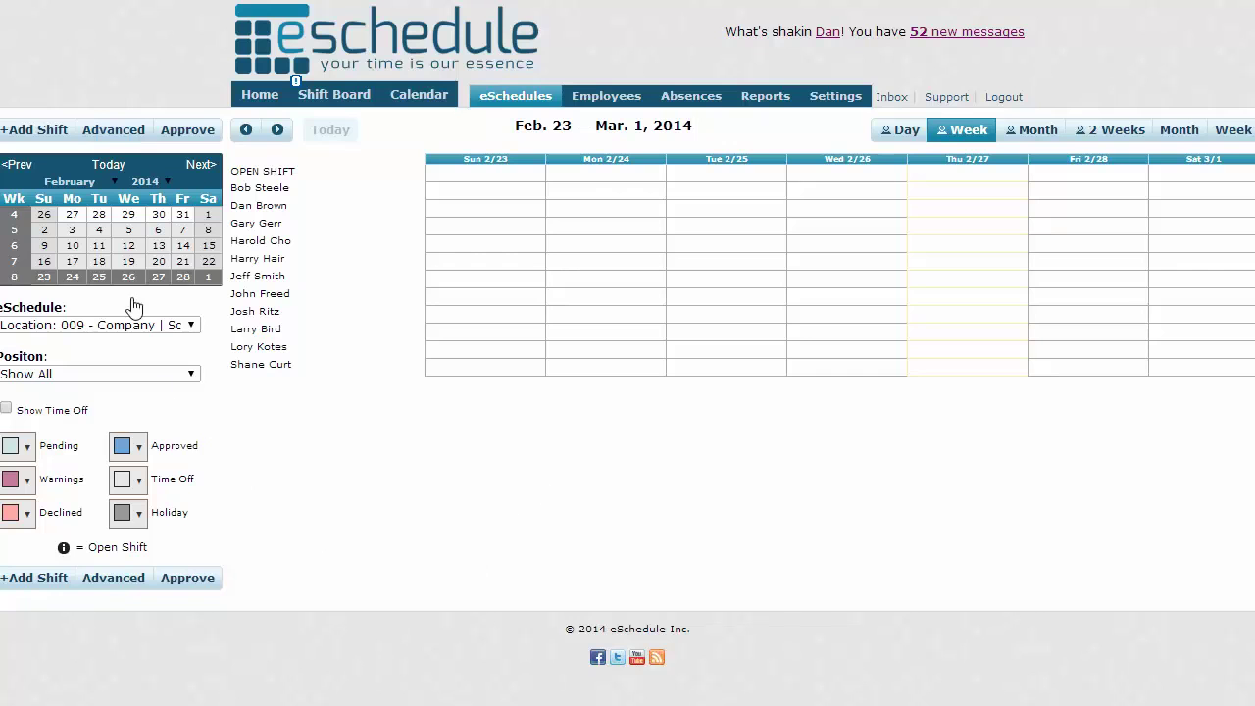
click(115, 141)
Generate the Feb. 23 – Mar. 1 week's shifts from the Busy Week template
drag(127, 98, 626, 306)
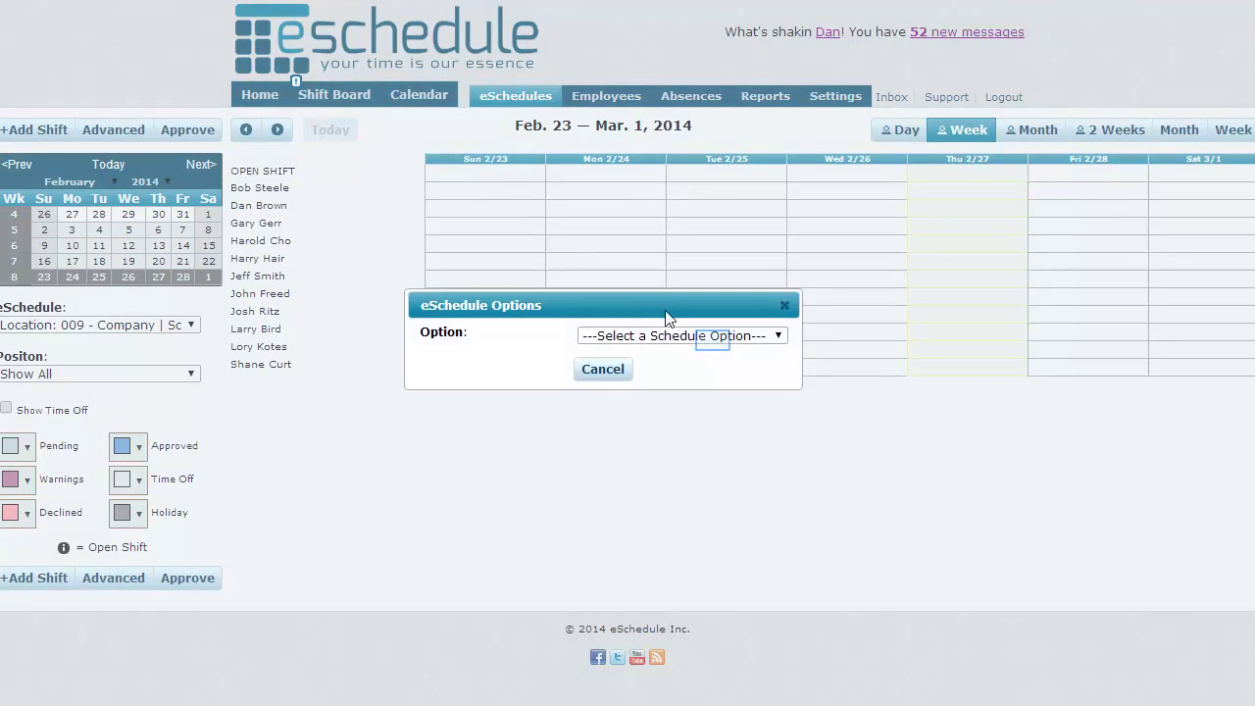
click(714, 339)
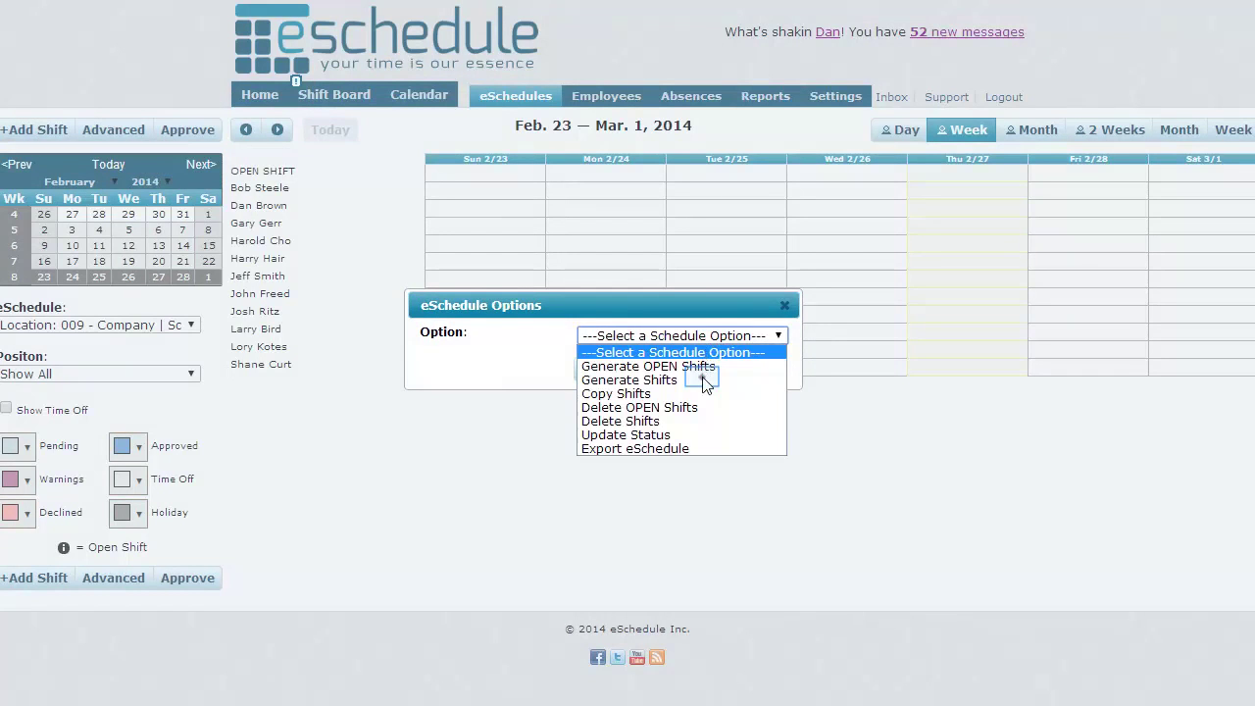
click(702, 379)
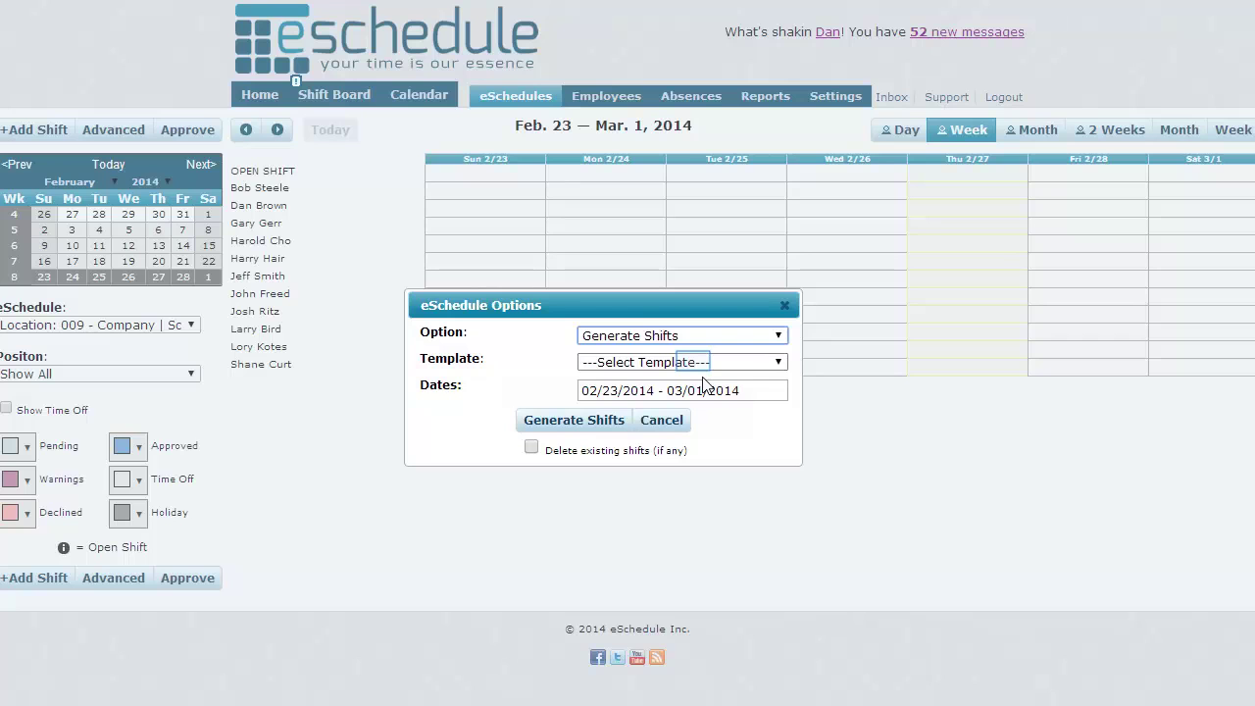
click(696, 365)
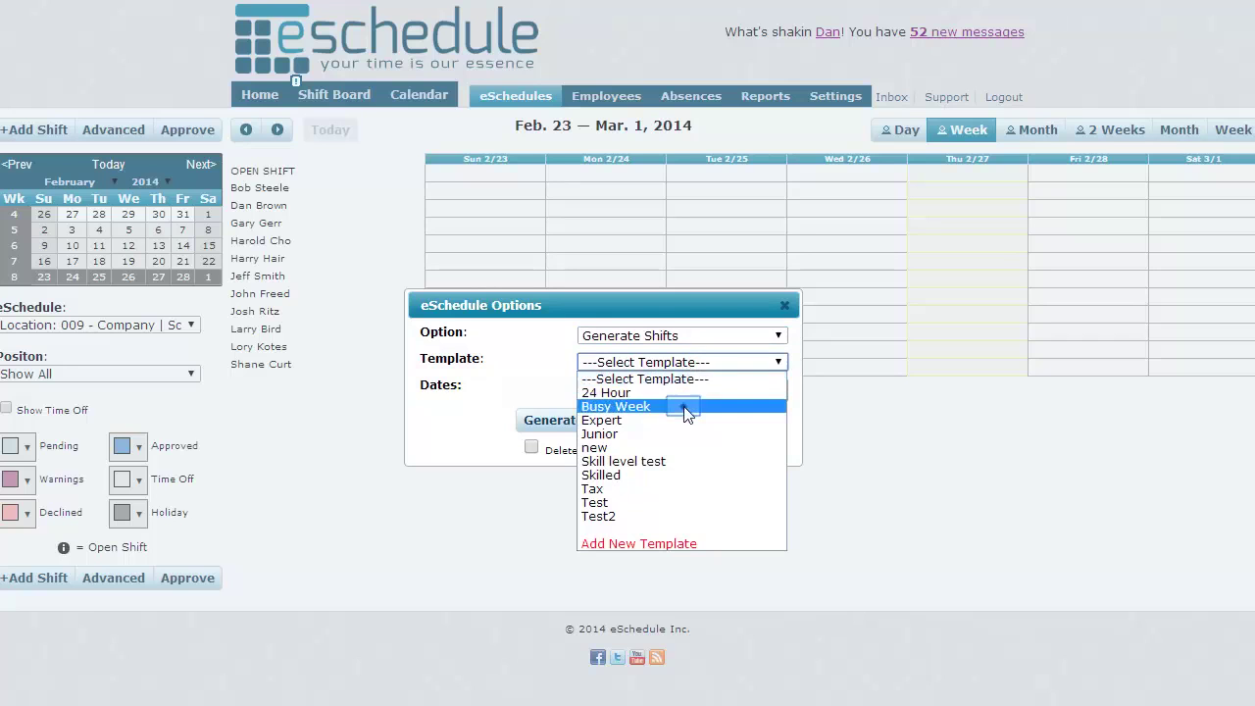
click(685, 407)
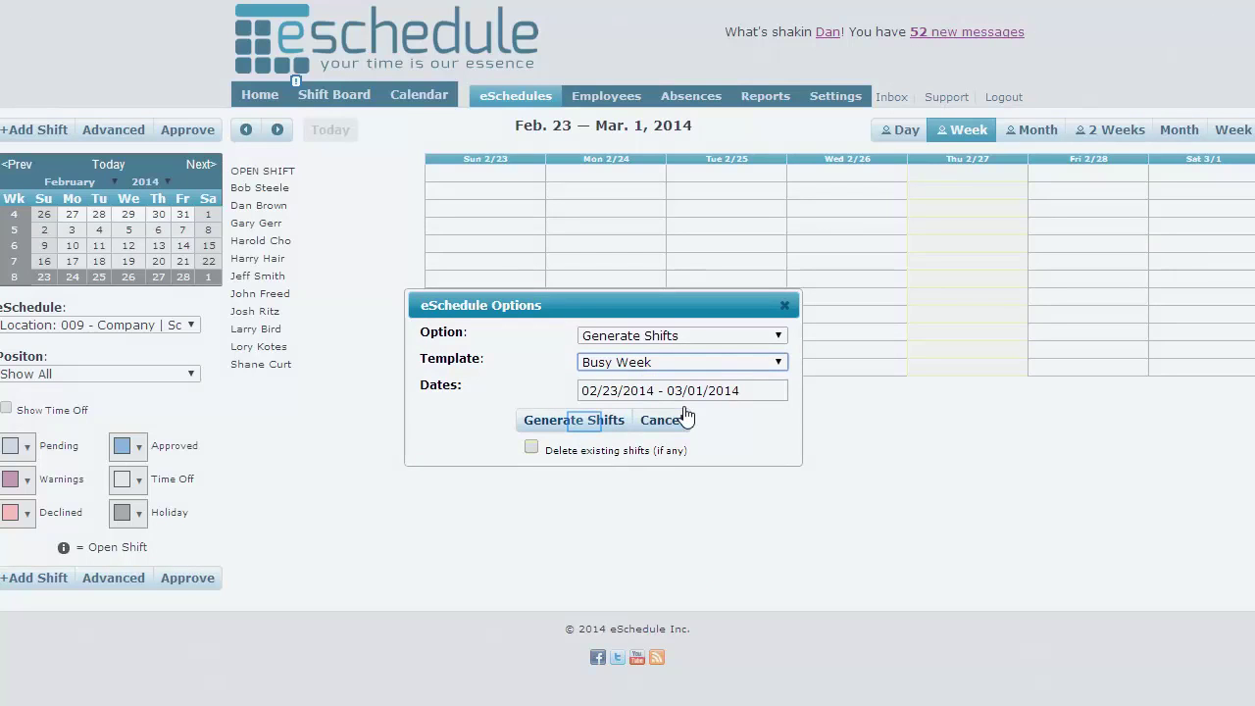
click(586, 429)
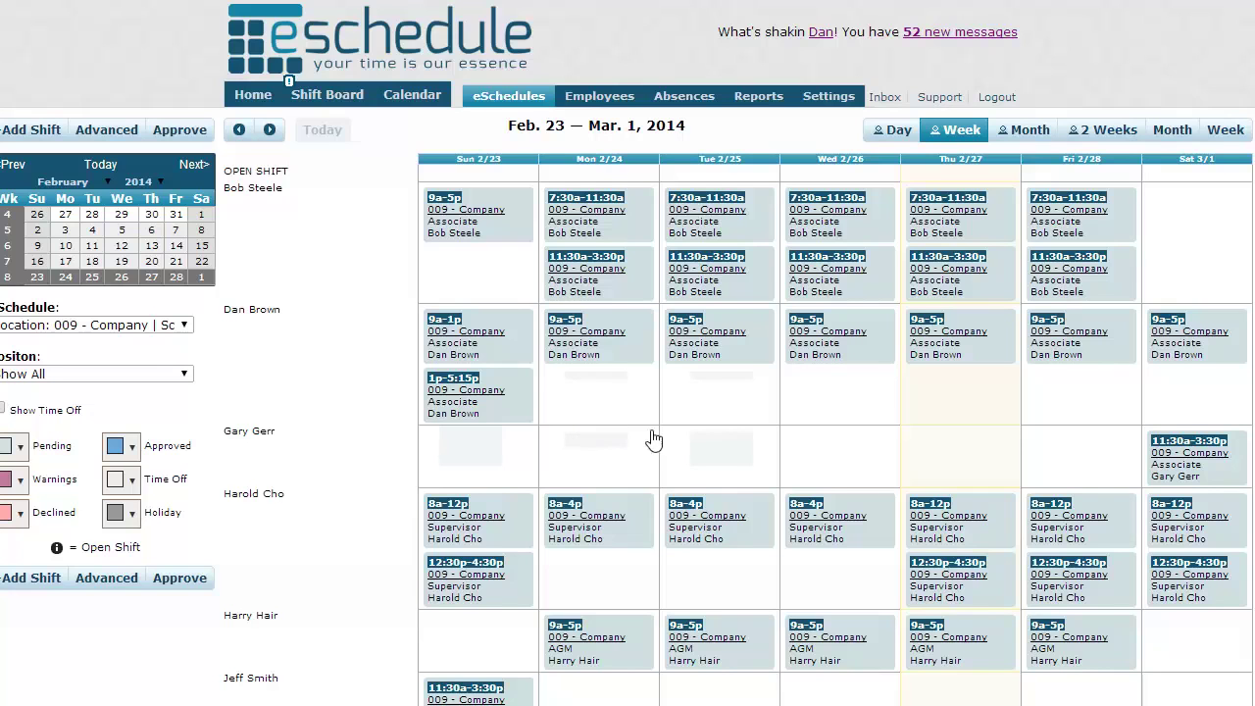
scroll(722, 531, down, 1)
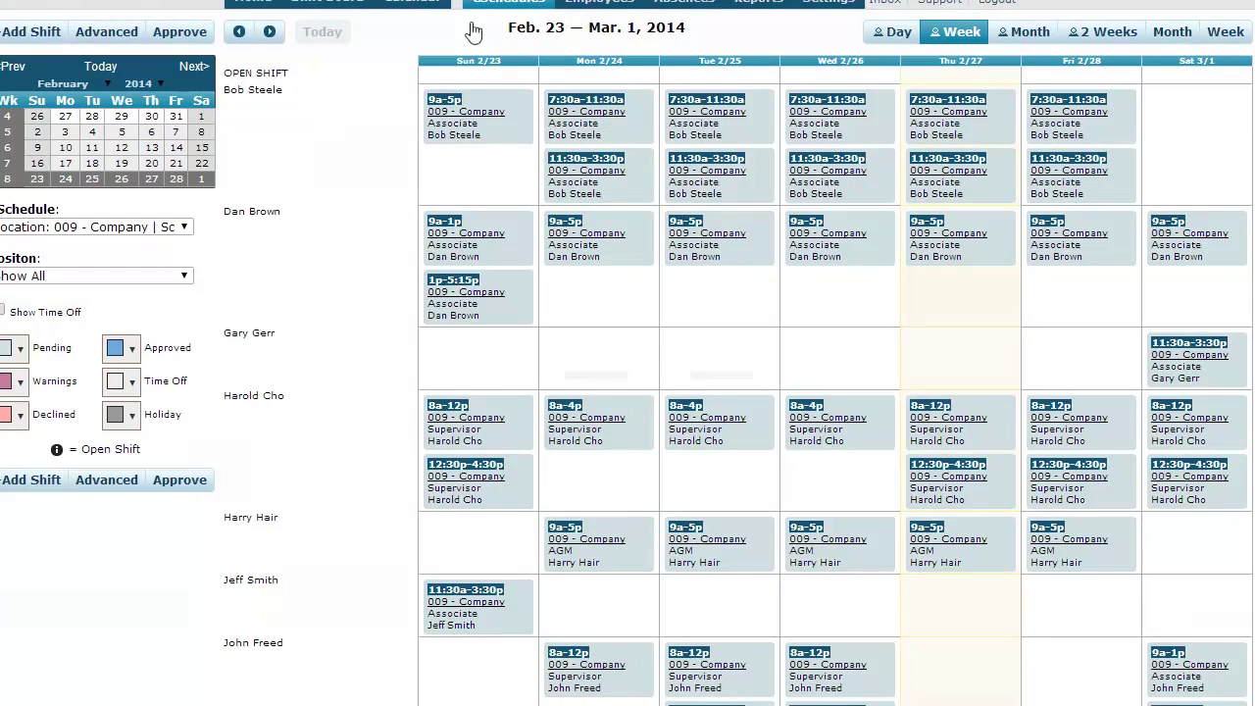
scroll(1197, 473, up, 1)
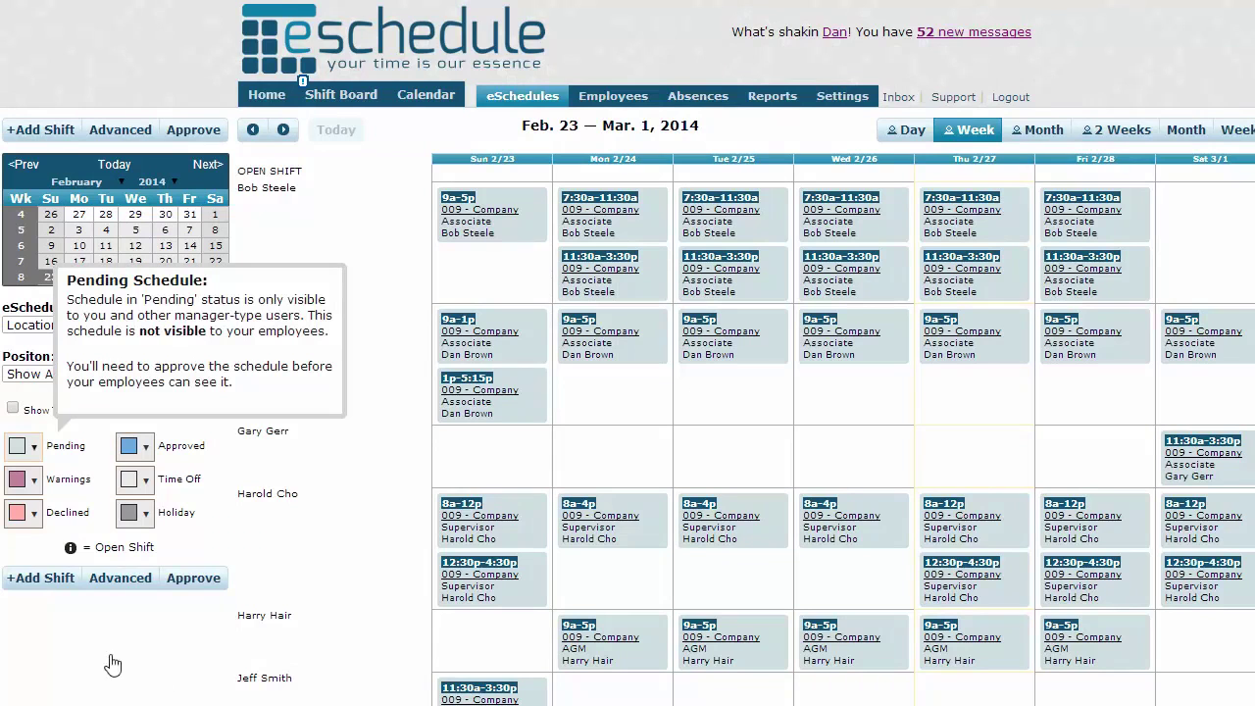
click(25, 453)
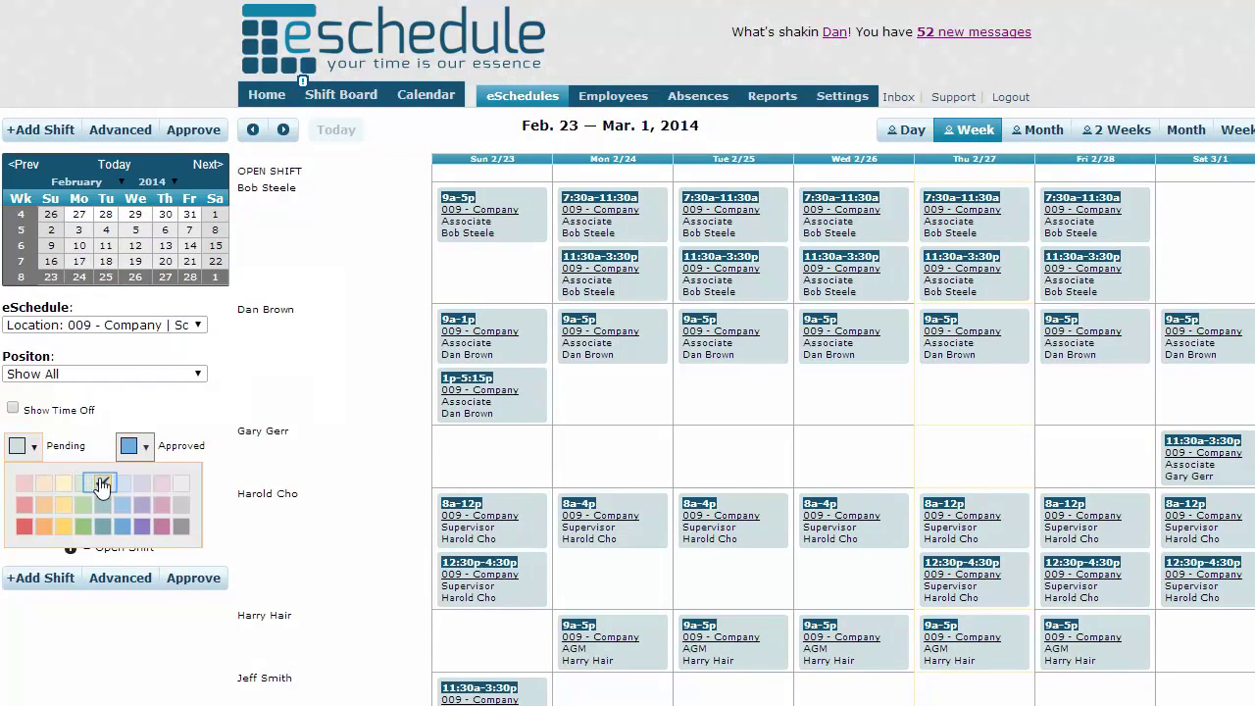
click(102, 486)
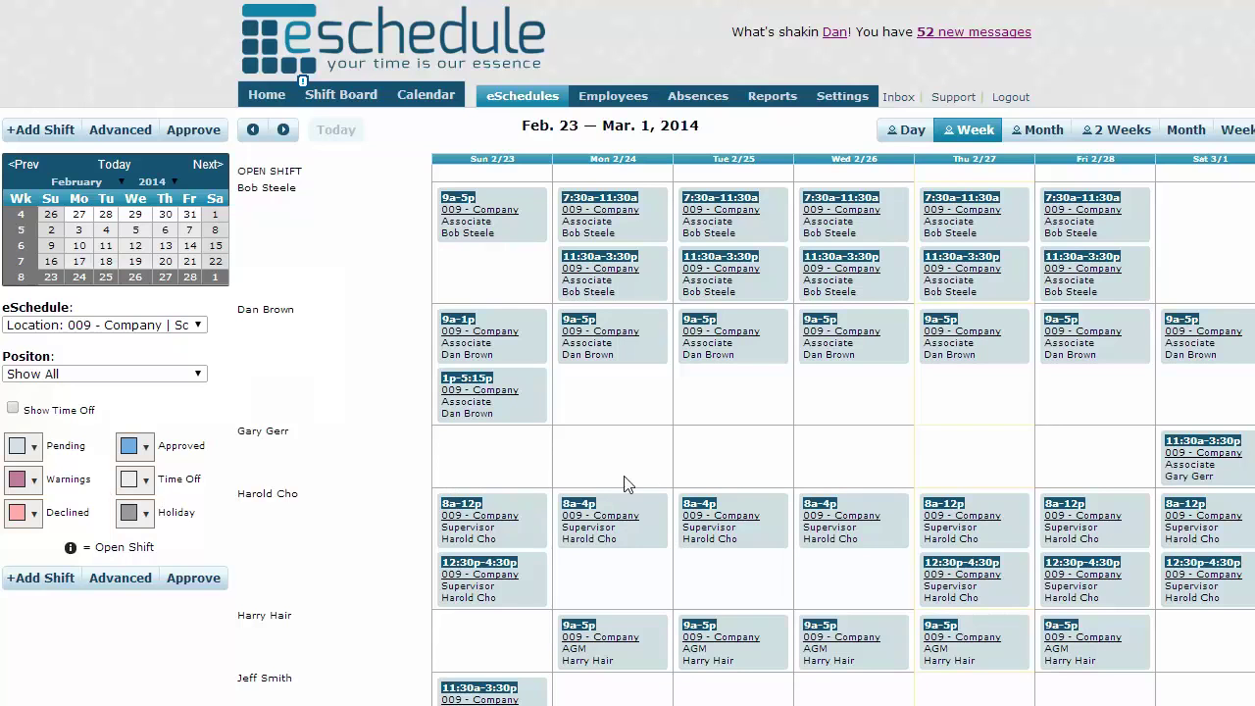
scroll(729, 474, down, 2)
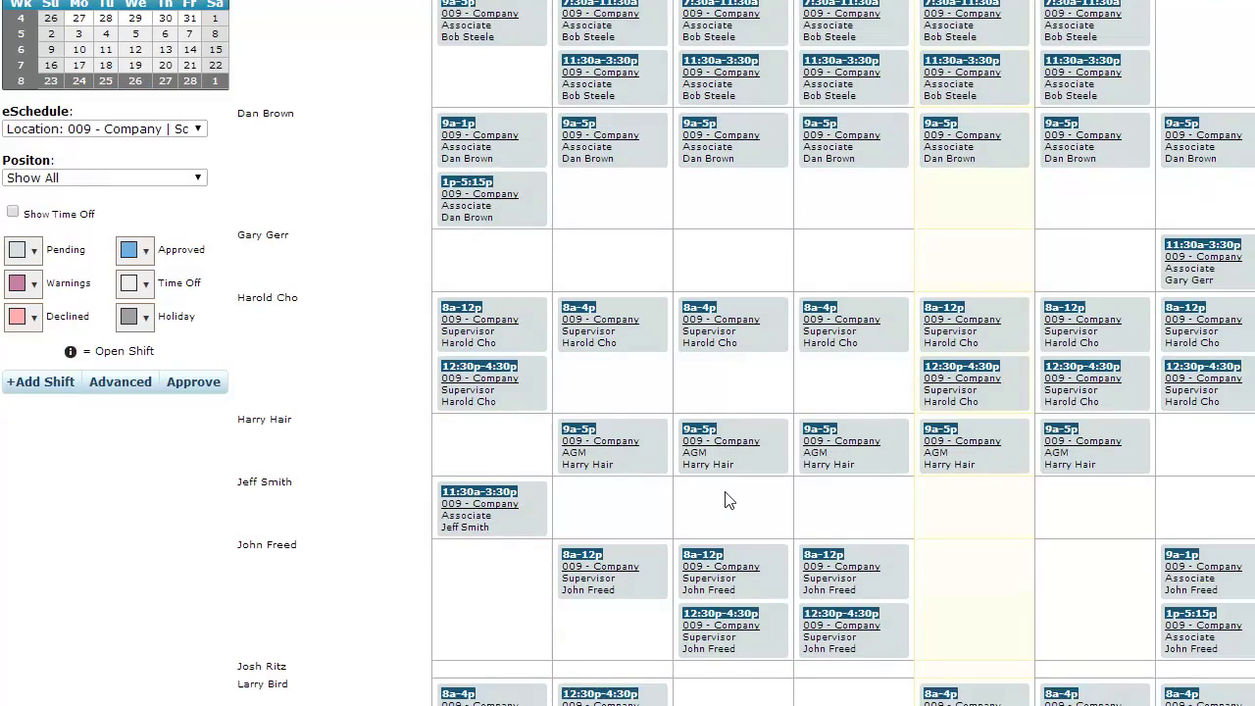
scroll(1024, 519, up, 2)
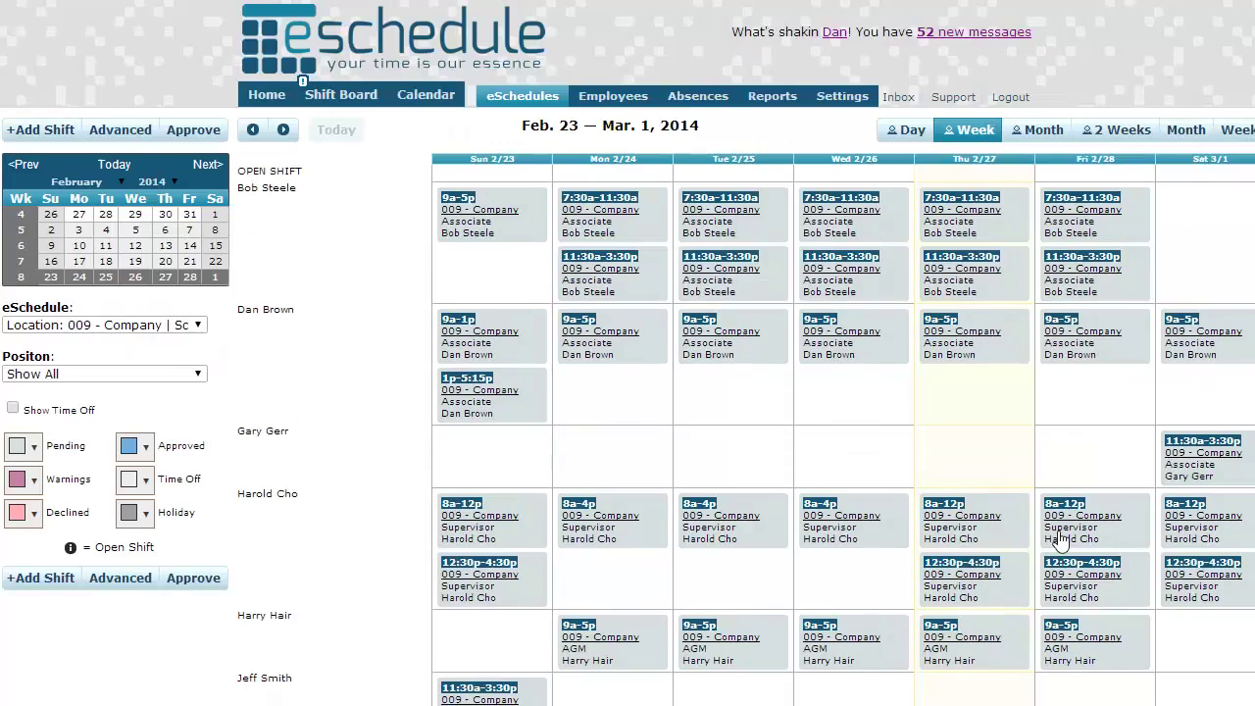
scroll(111, 343, down, 1)
scroll(195, 344, up, 1)
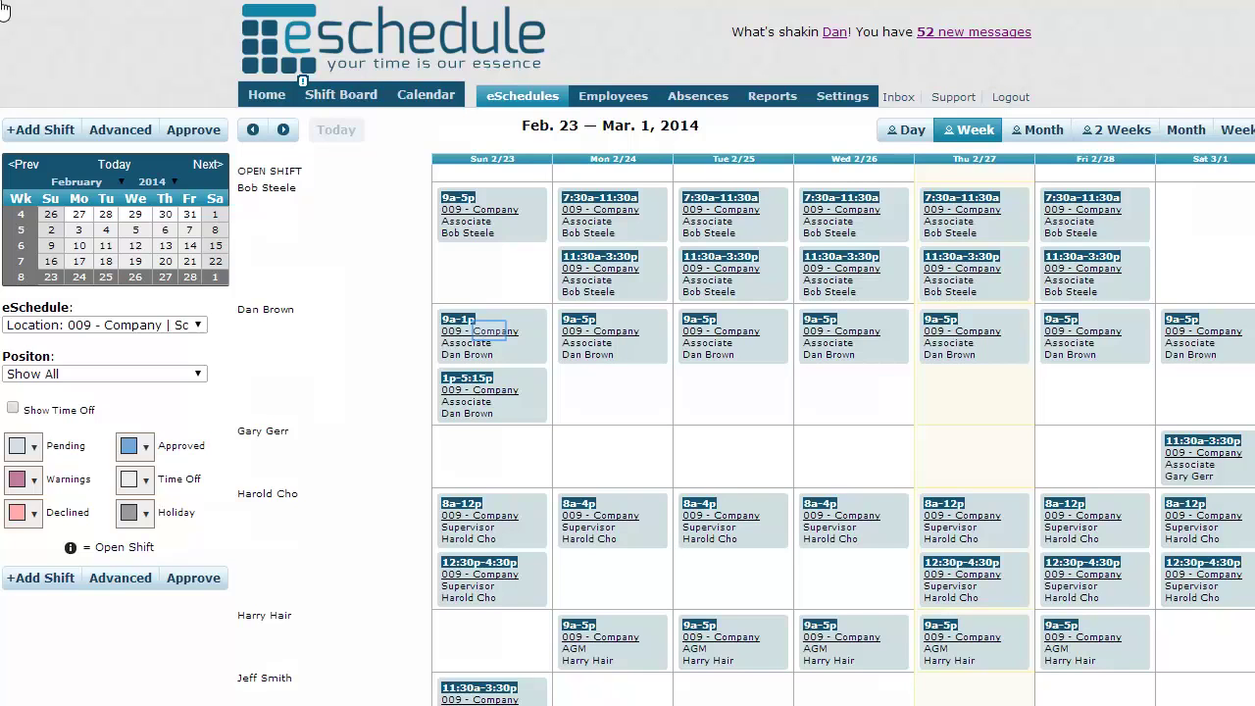
Reassign the Sunday 9a-1p shift to another employee and move the Monday 9a-5p shift to their row
click(490, 340)
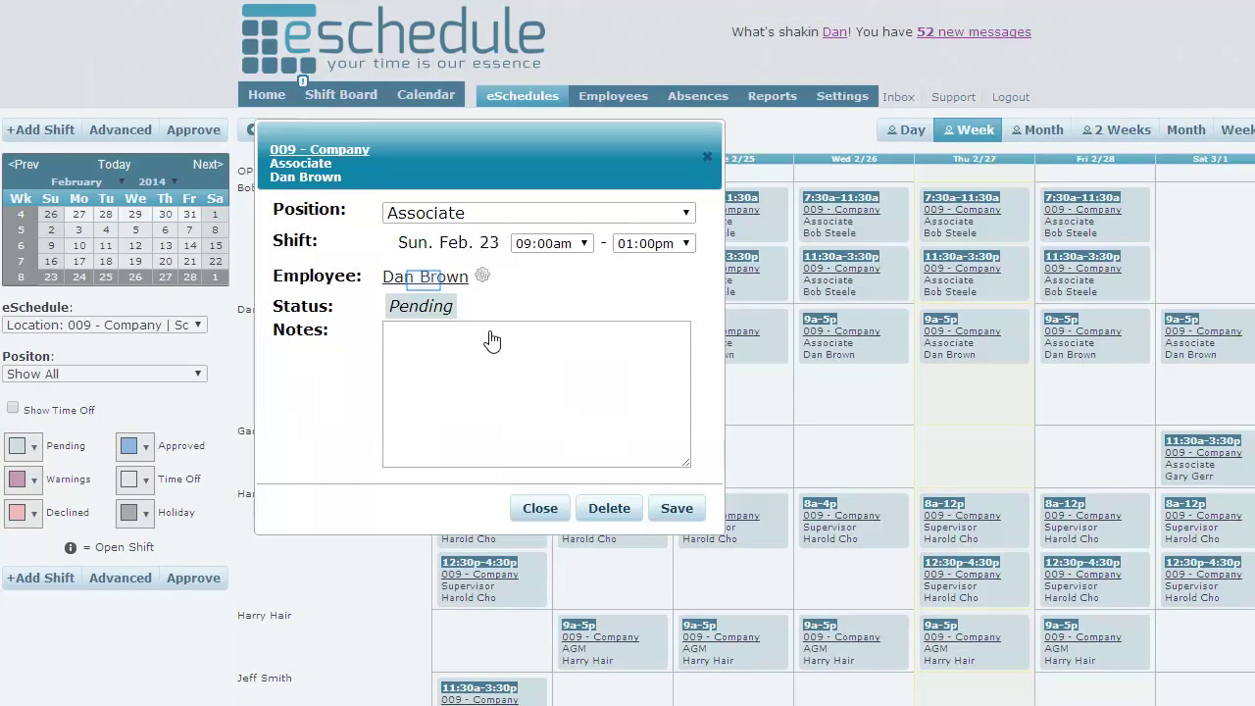
click(424, 280)
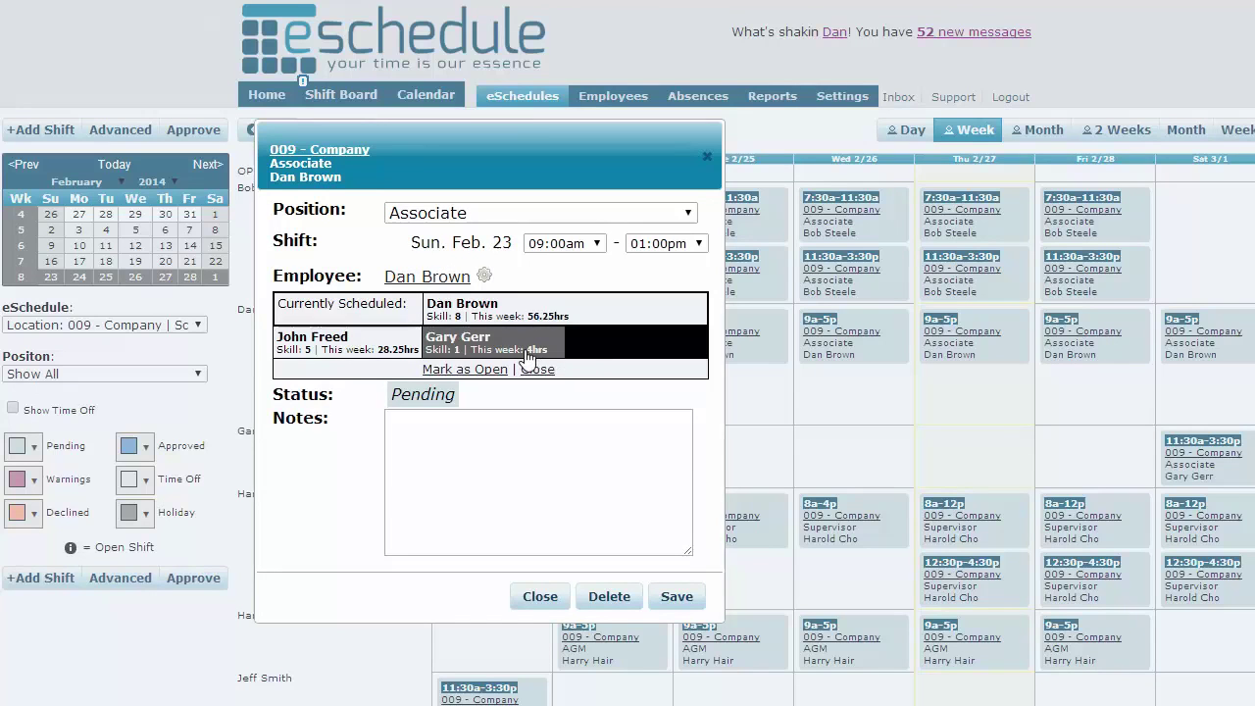
click(526, 354)
click(527, 354)
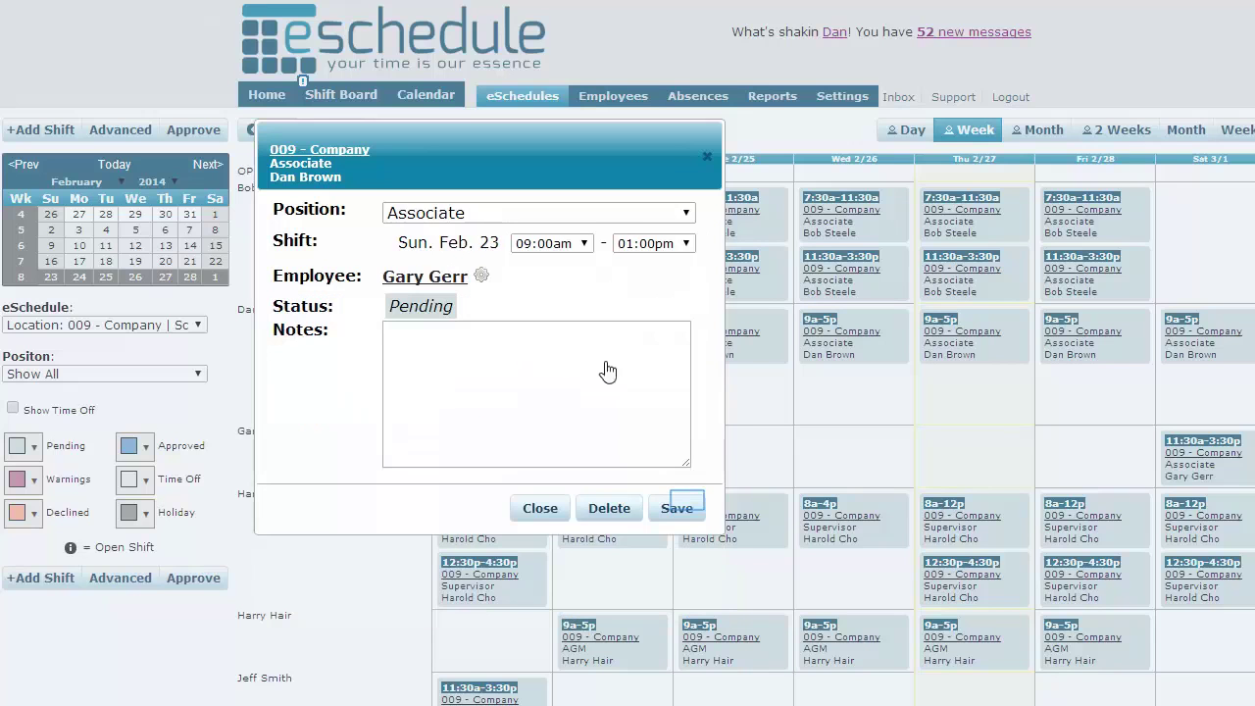
click(687, 510)
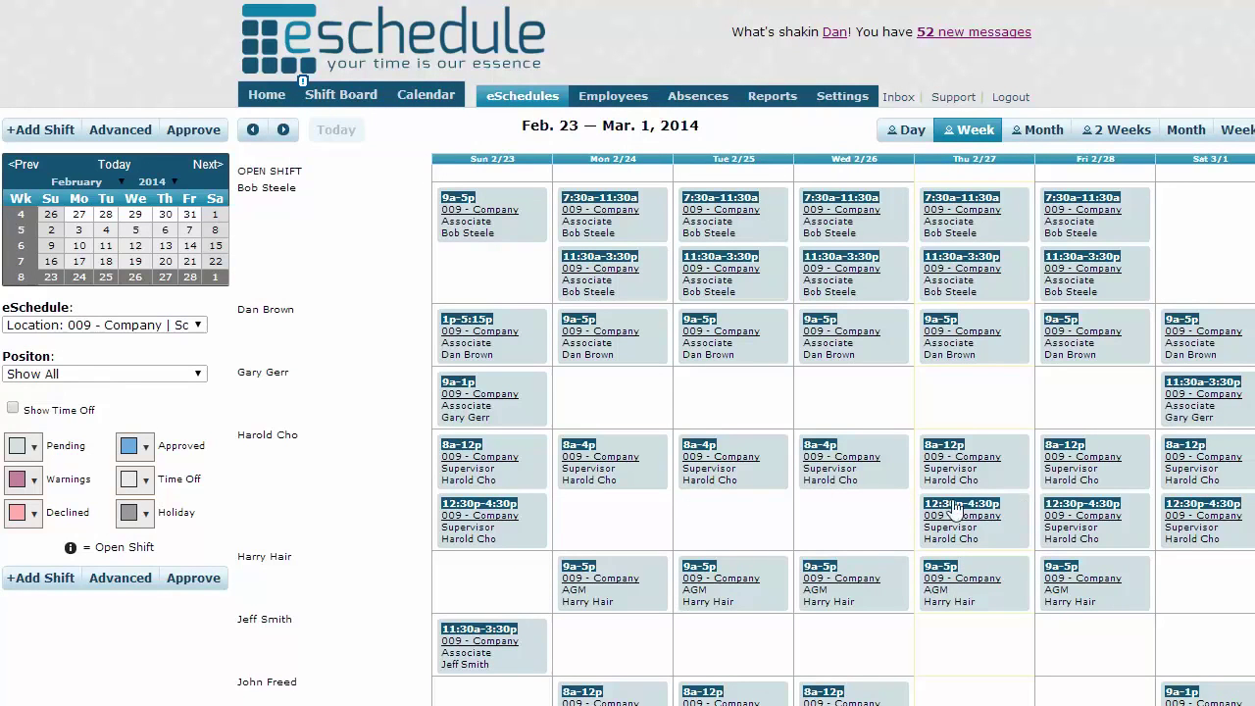
drag(618, 343, 626, 400)
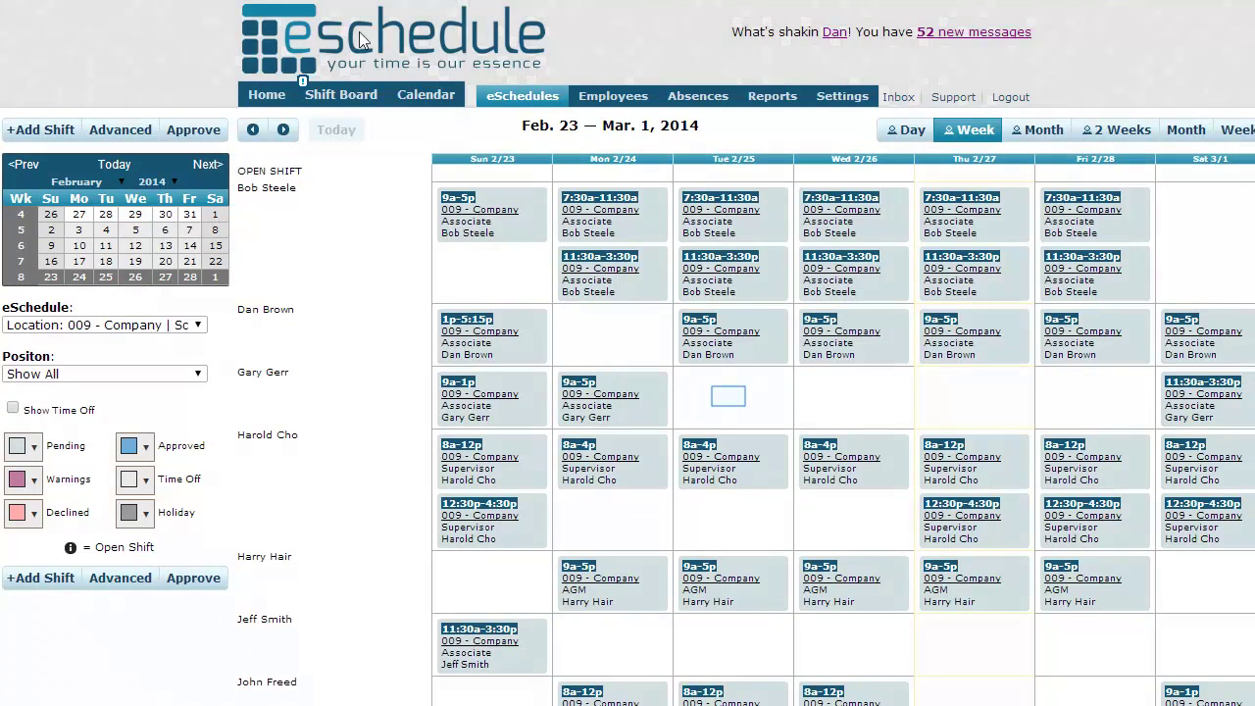
Add a Tuesday 2/25 9a-5p Associate shift assigned to an employee rather than left open
click(728, 398)
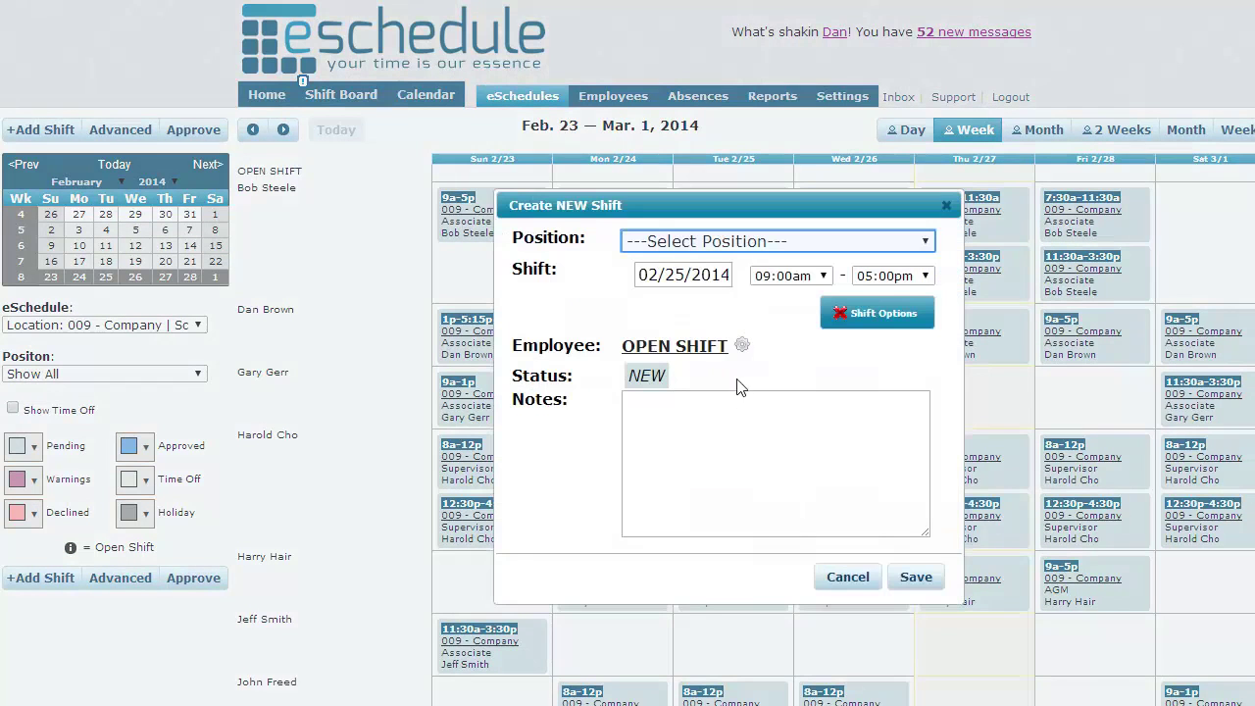
click(741, 245)
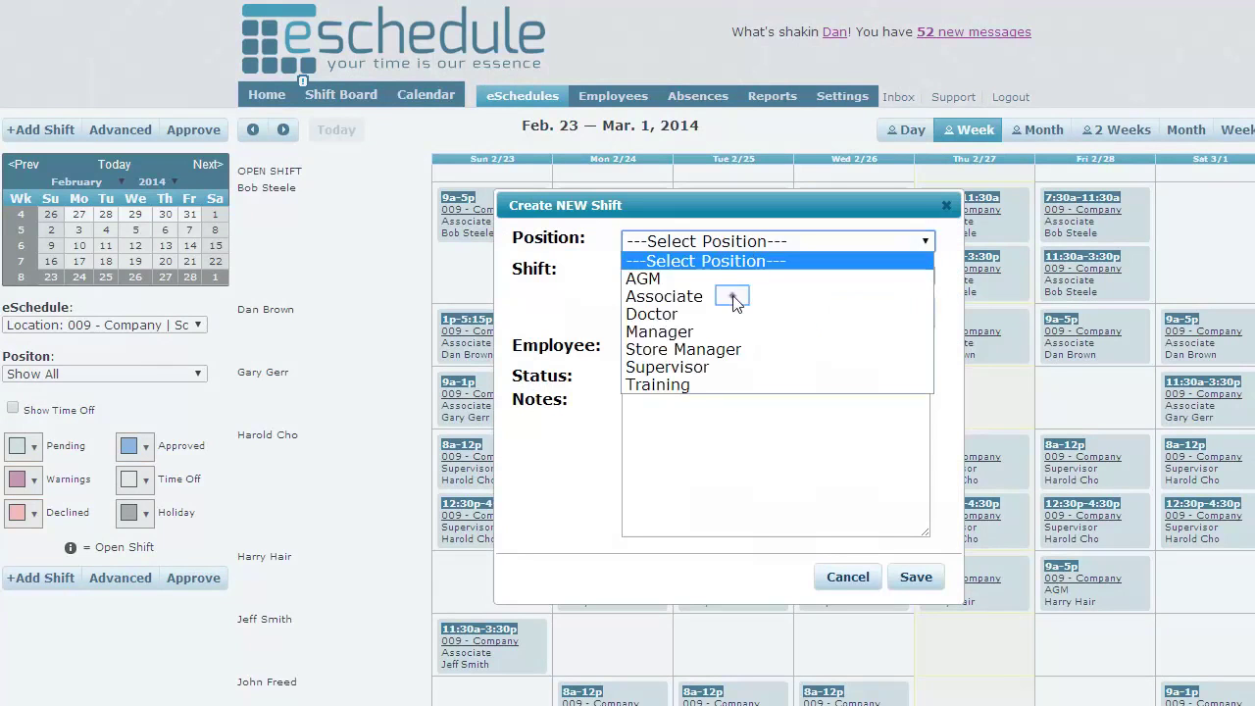
click(732, 296)
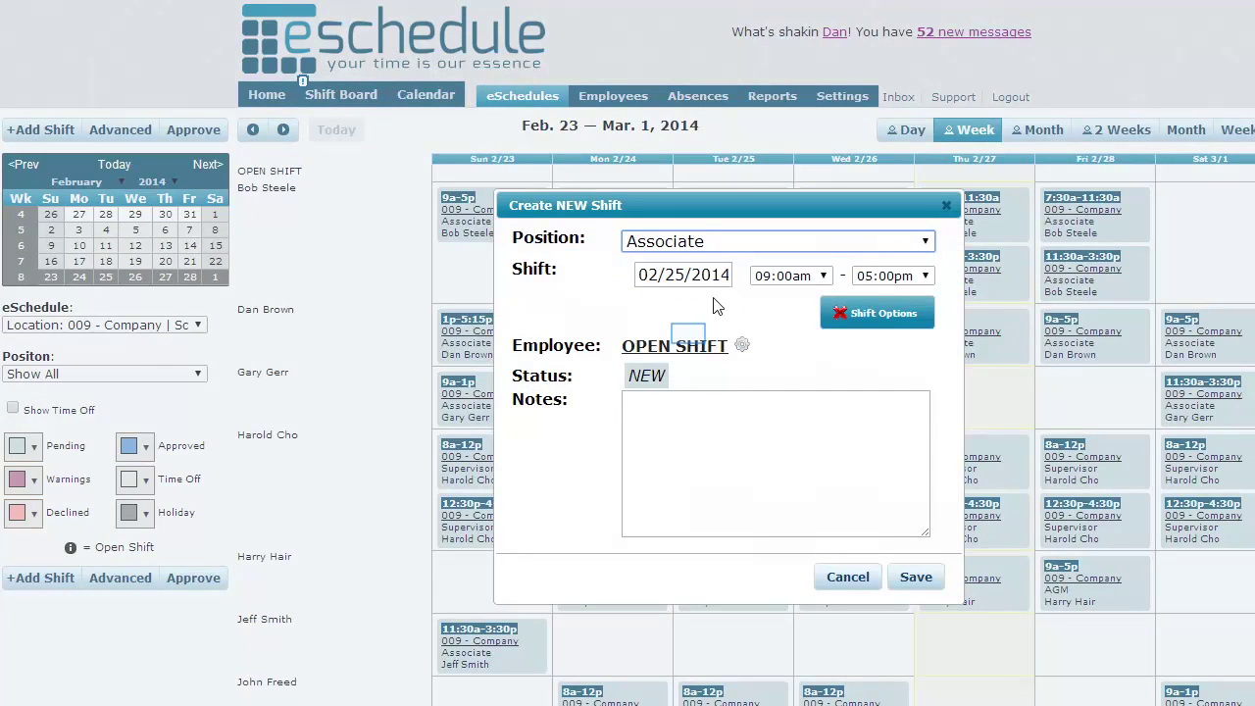
click(677, 352)
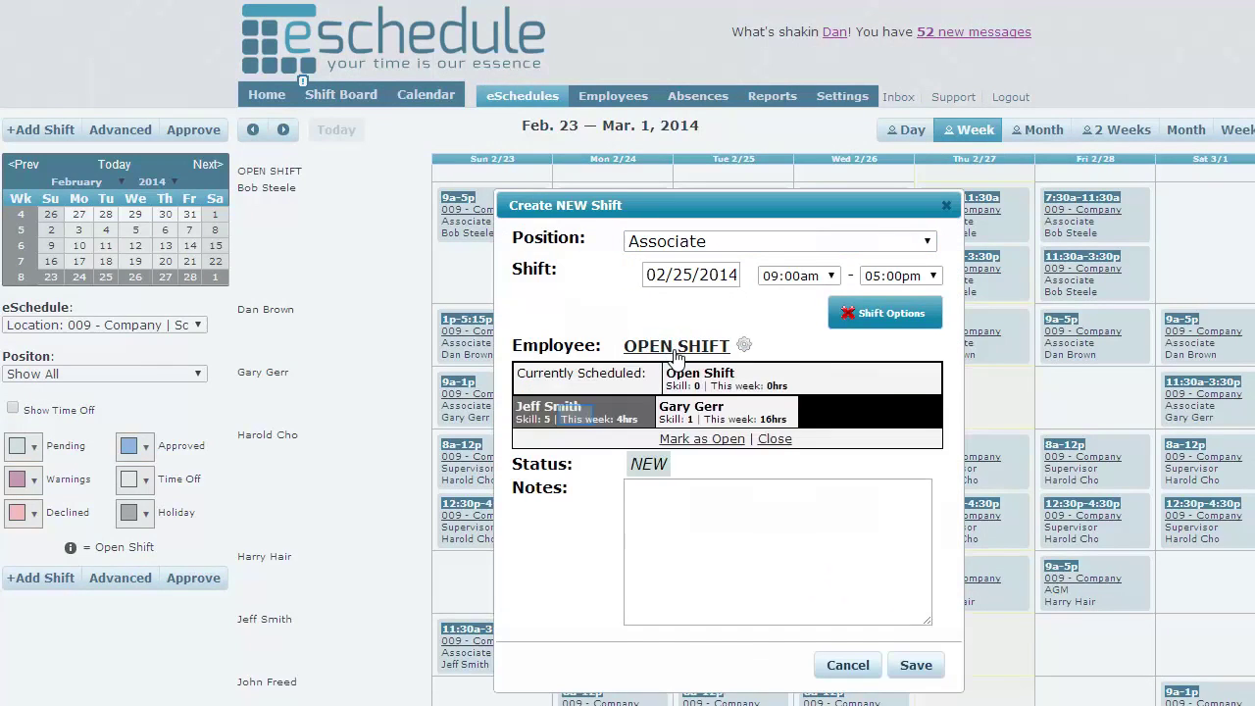
click(576, 422)
click(917, 577)
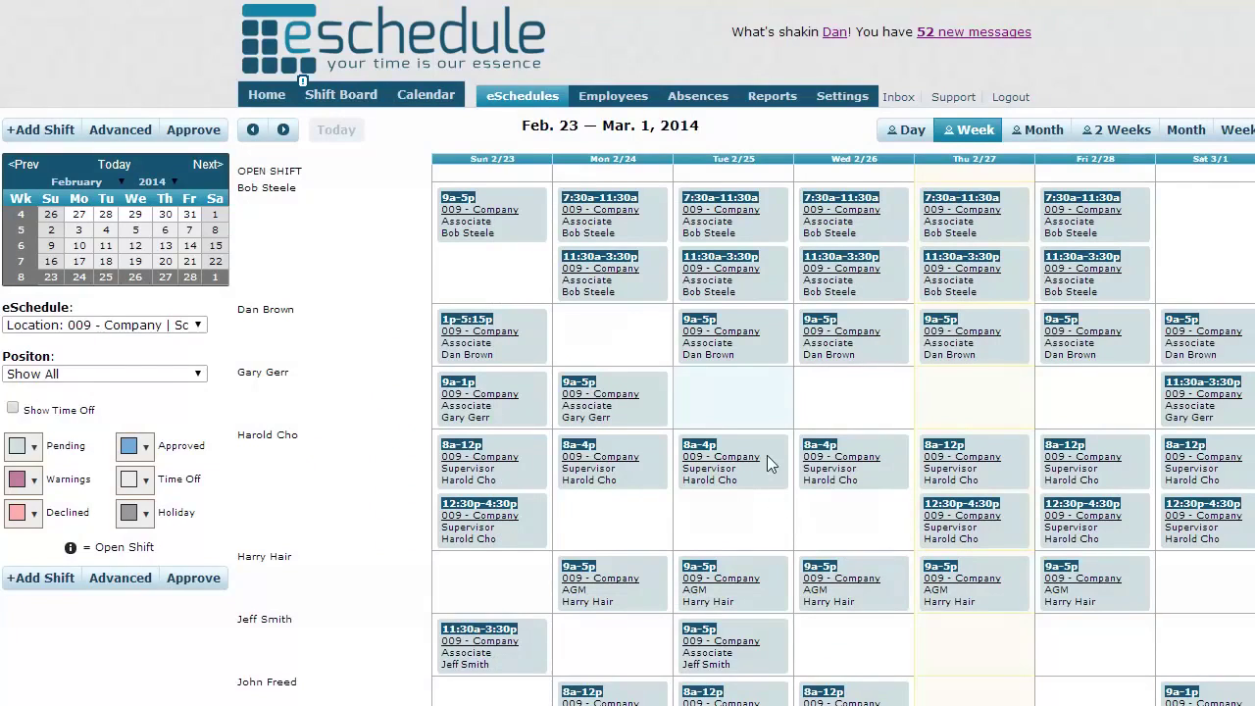
scroll(769, 459, down, 1)
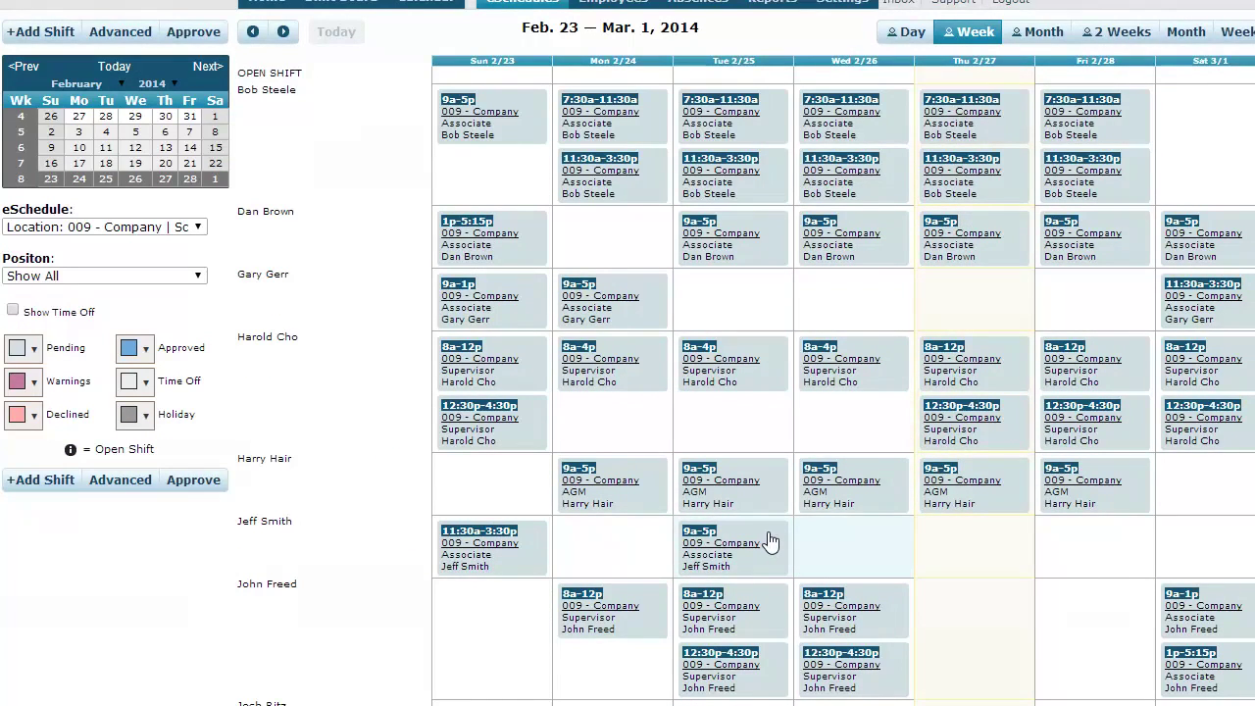
scroll(792, 538, up, 1)
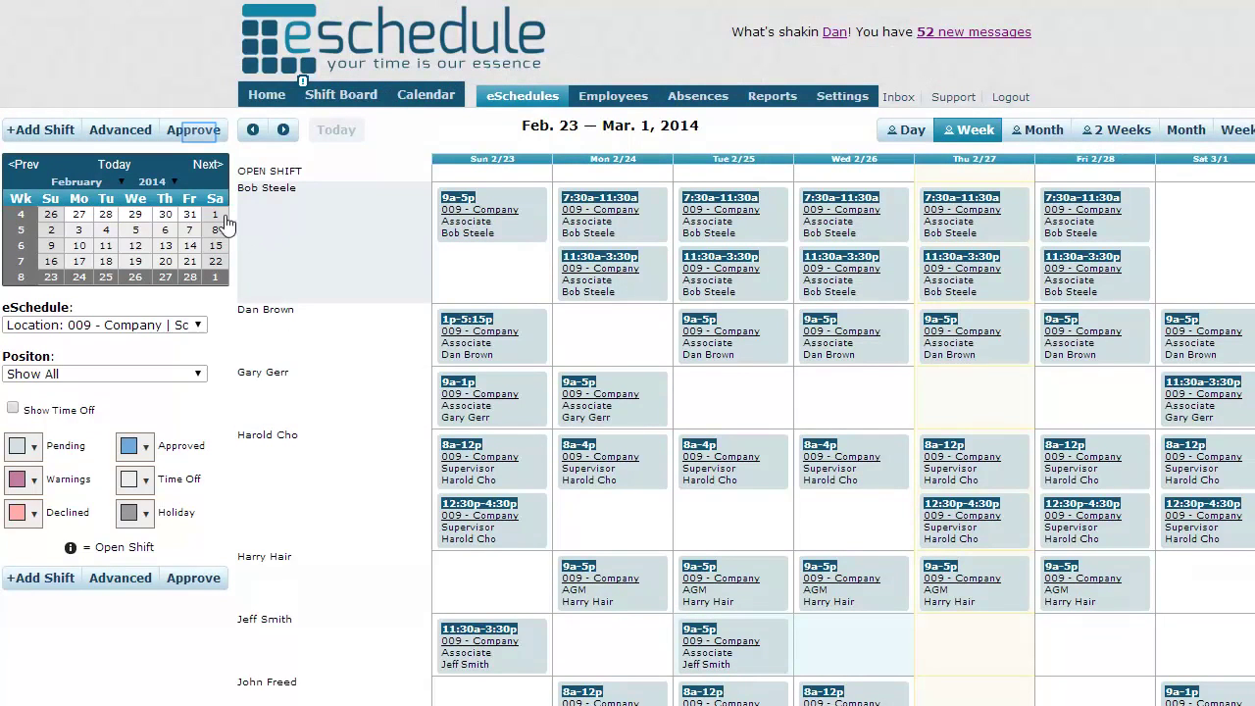
Update the 02/23/2014 – 03/01/2014 shifts to Approved status
click(198, 136)
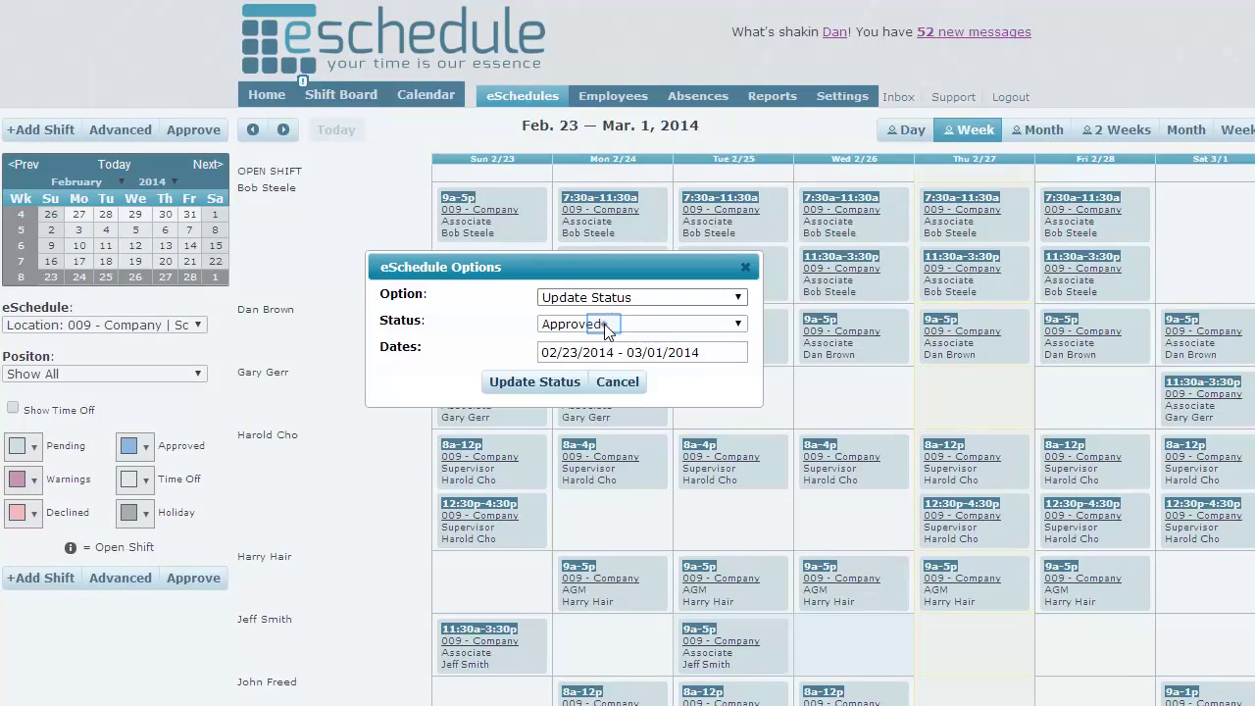
click(604, 324)
click(608, 332)
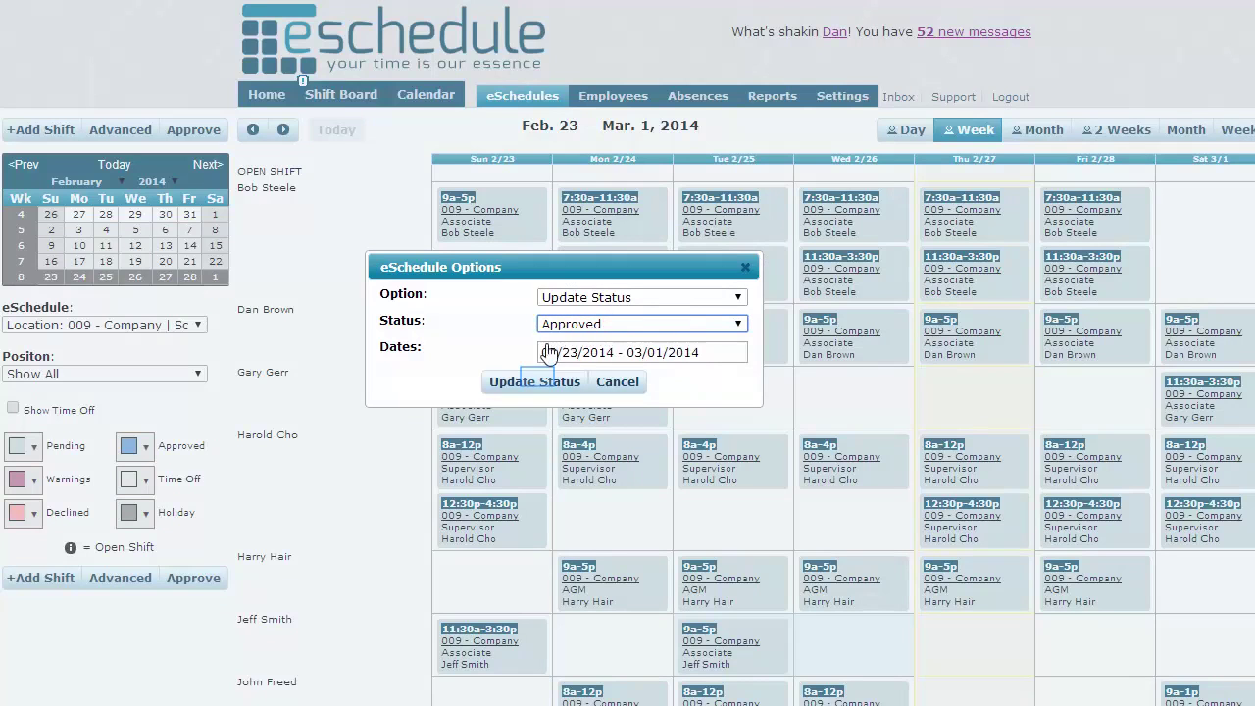
click(540, 384)
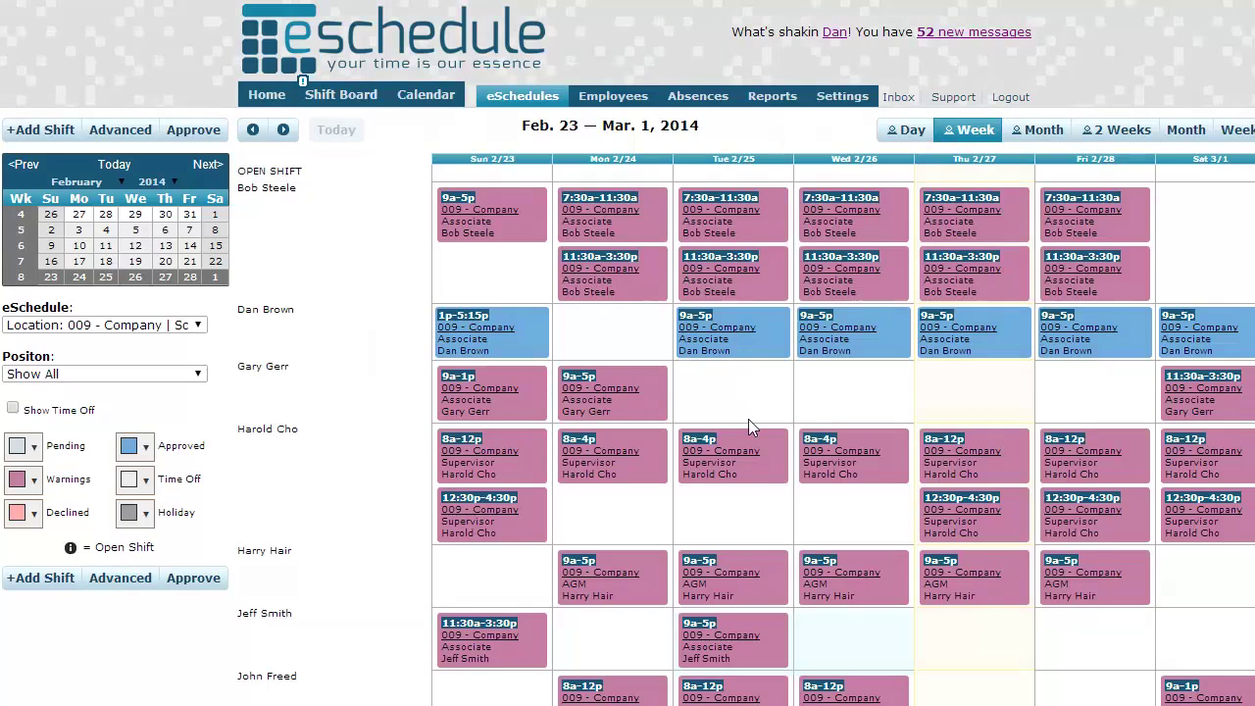
scroll(748, 419, down, 2)
scroll(755, 432, up, 2)
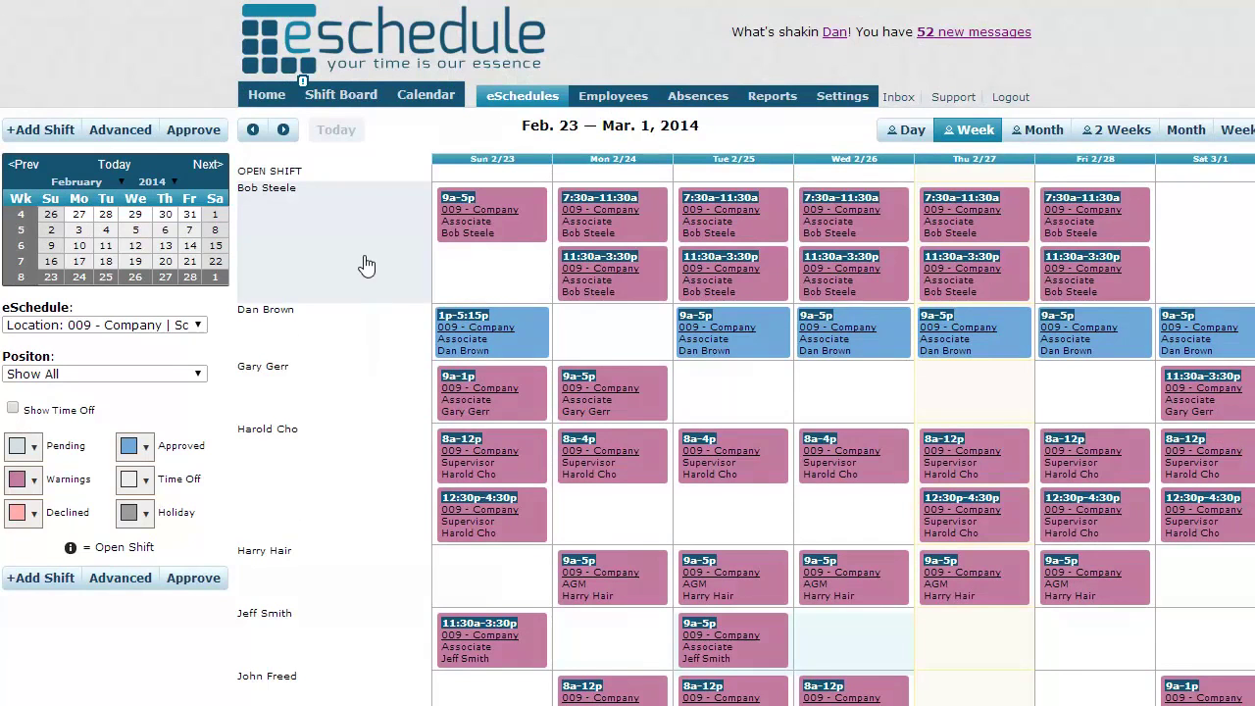
scroll(366, 265, down, 1)
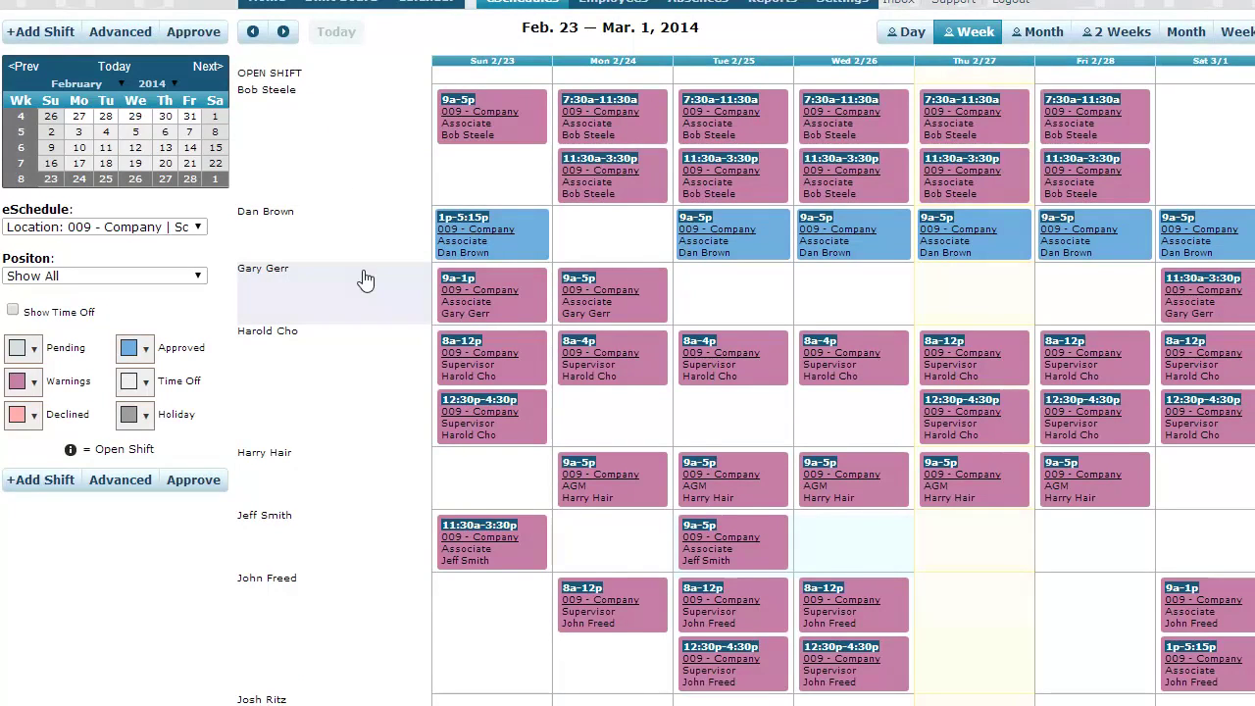
scroll(367, 285, up, 1)
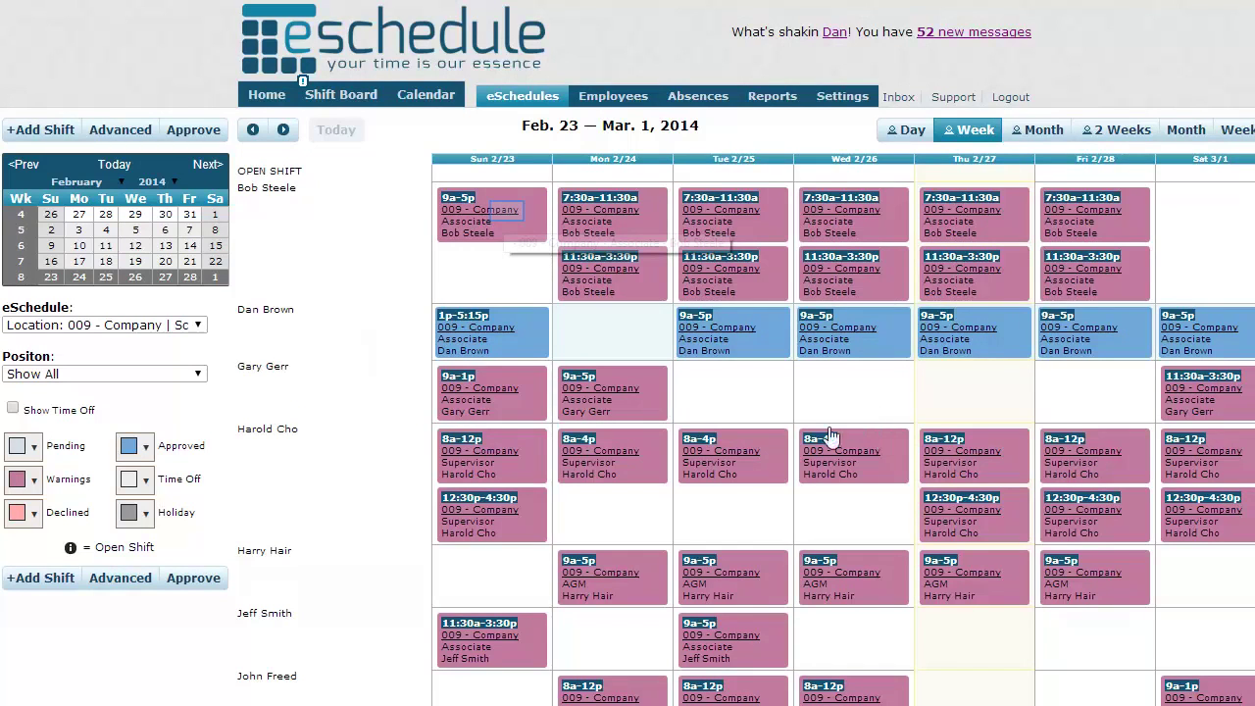
Accept the Sunday 2/23 9a-5p Associate shift on the employee's behalf
click(509, 222)
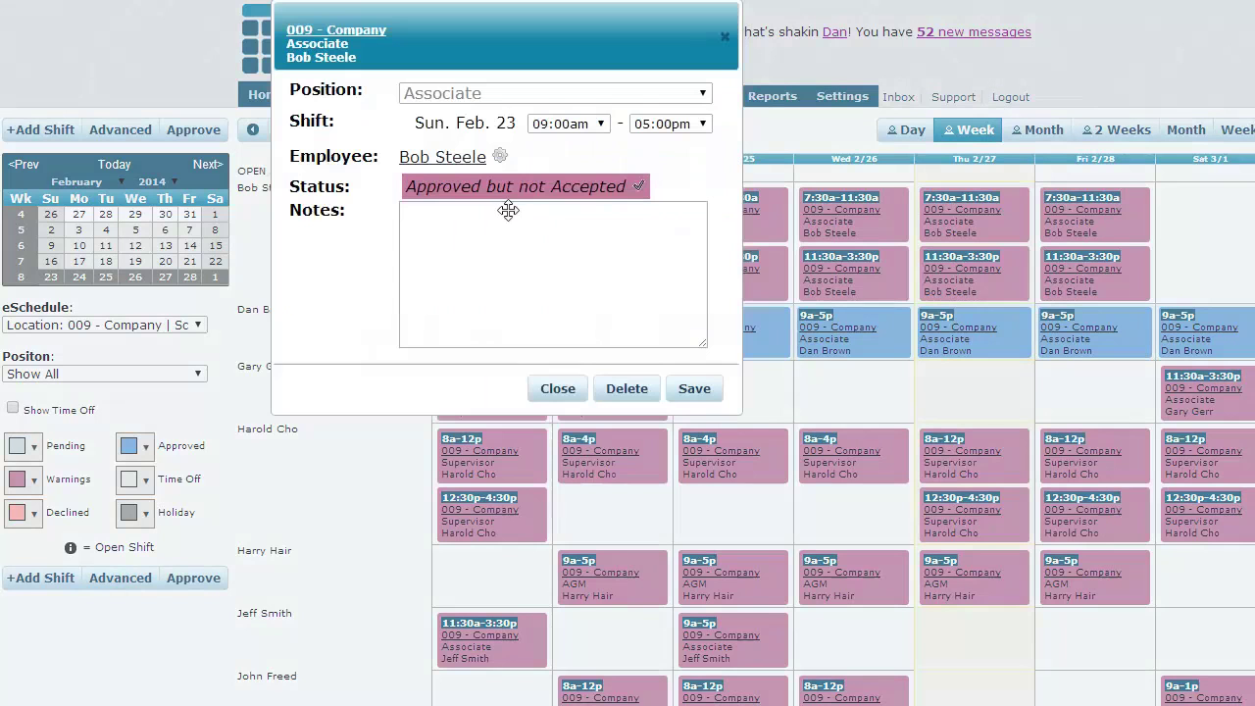
drag(518, 20, 519, 72)
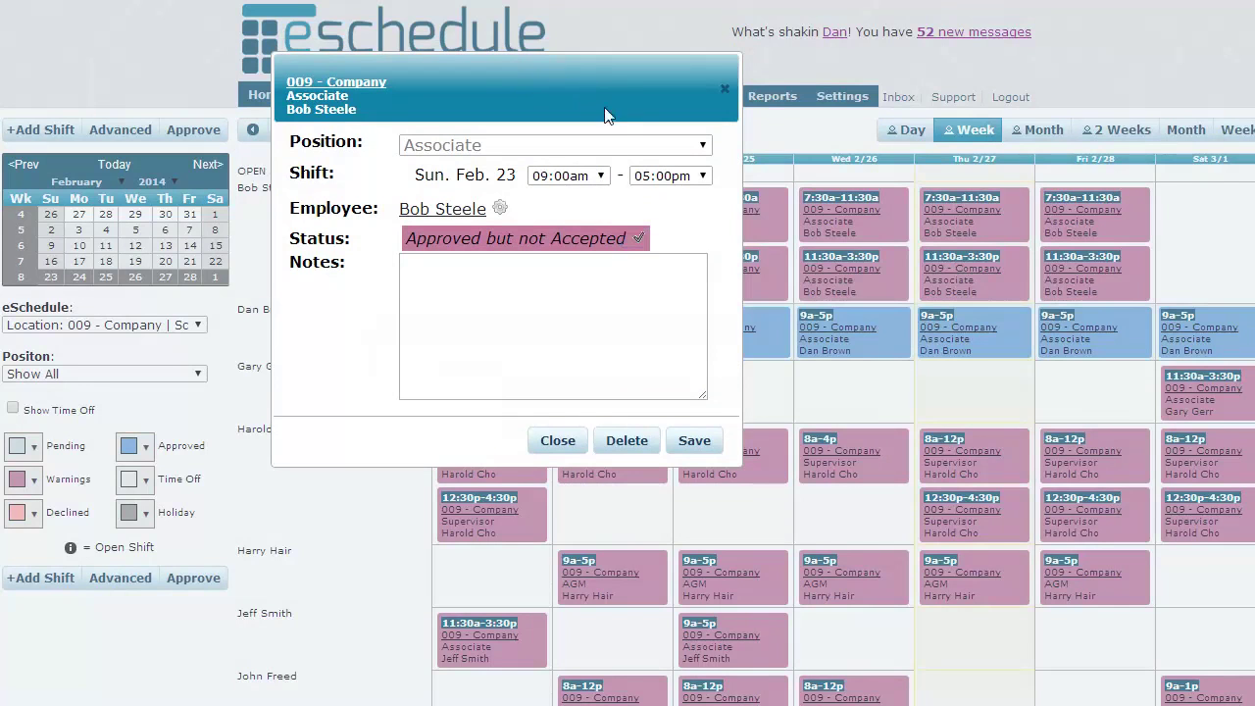
click(638, 240)
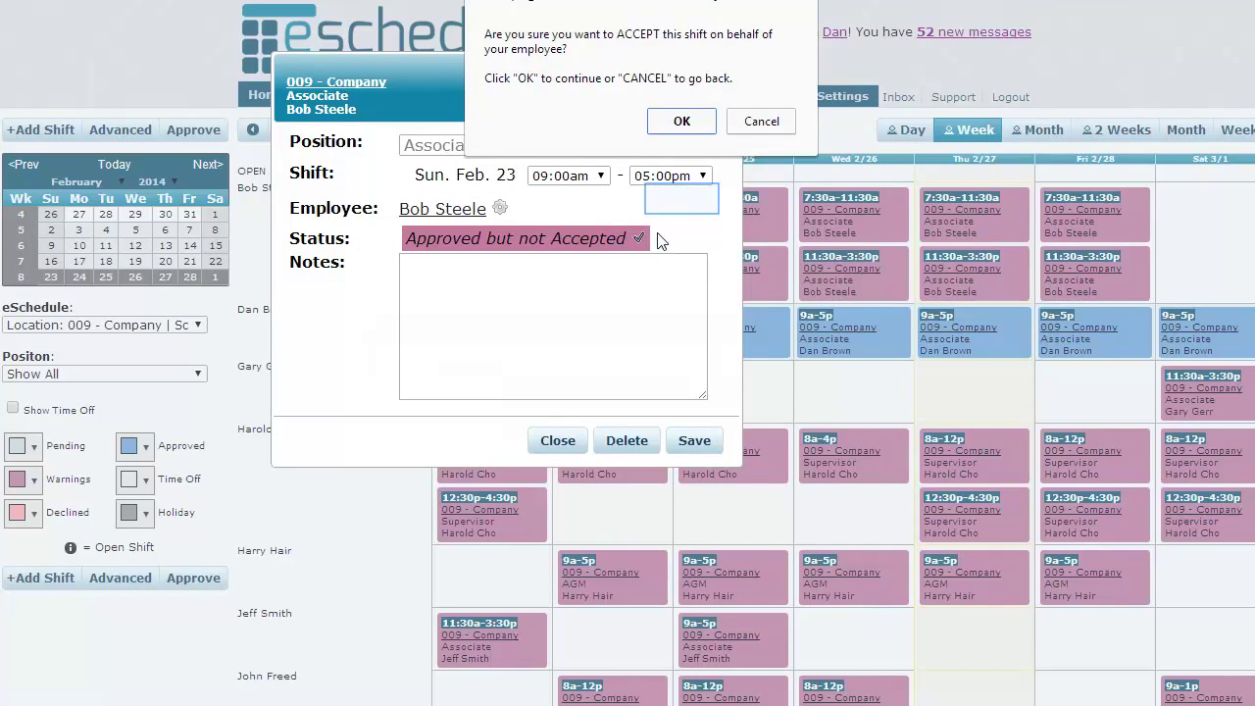
click(680, 197)
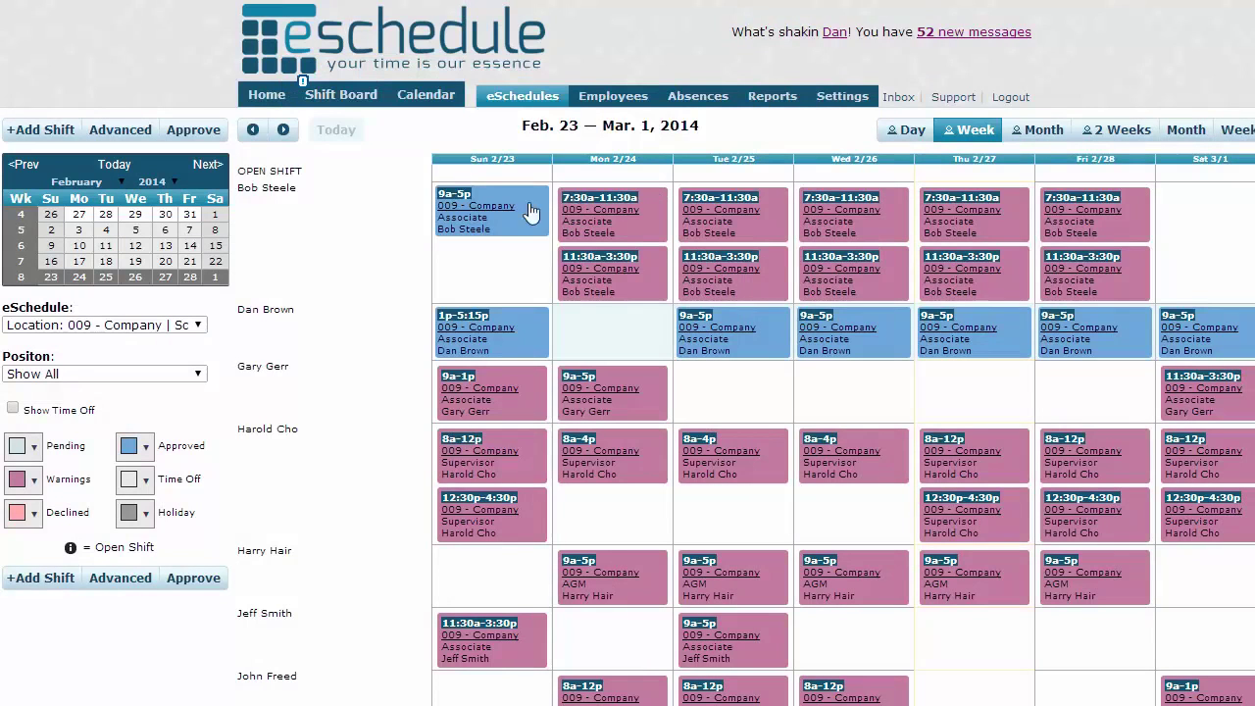